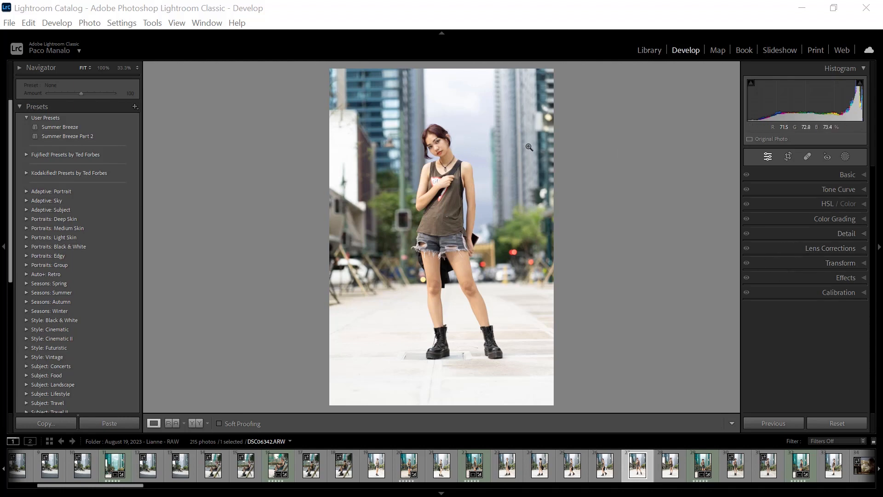
Step: Straighten the photo with the Level Upright correction and set the Transform Rotate value to -0.5
click(831, 264)
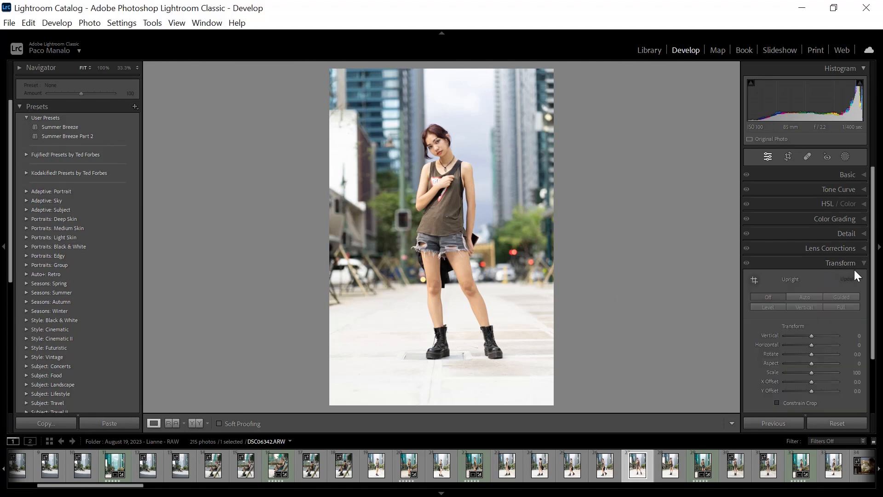
click(769, 306)
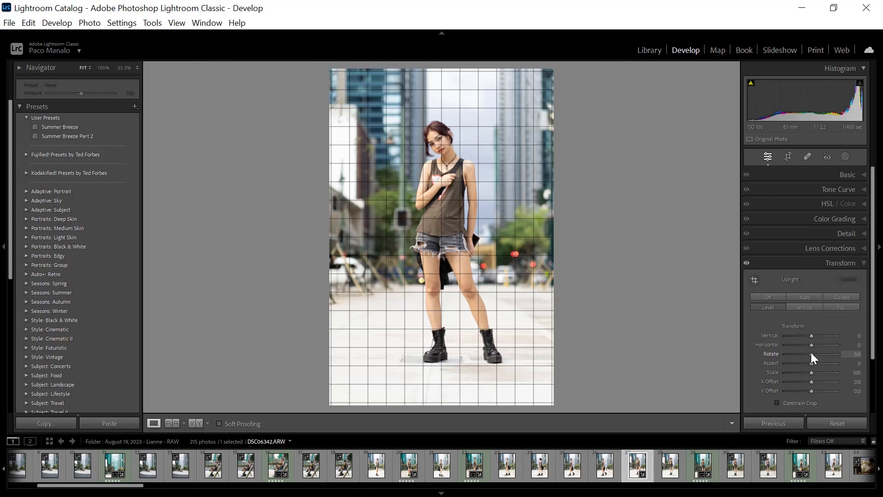
drag(811, 352, 810, 353)
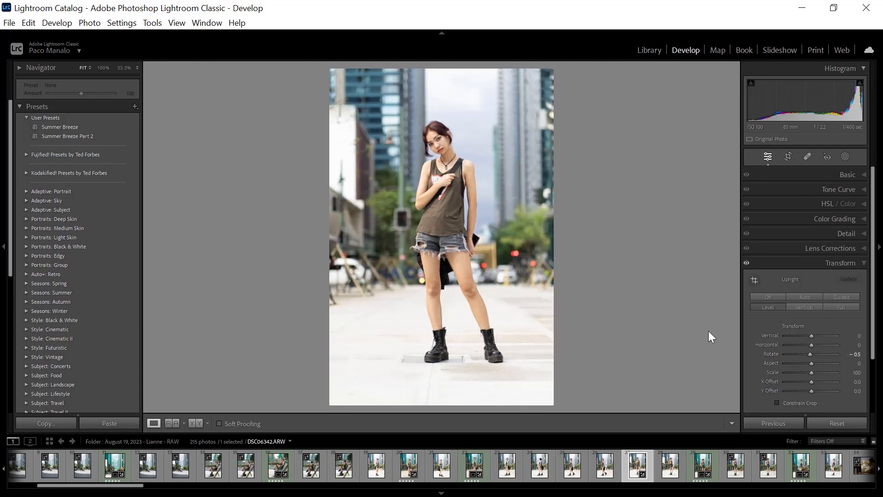
click(861, 265)
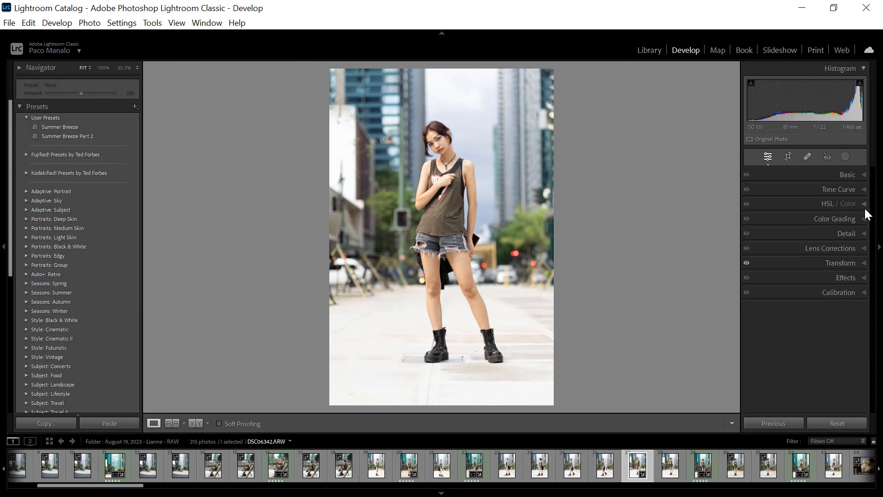
Step: Start cropping the photo, try the 4 x 5 / 8 x 10 aspect, and return the aspect to Original
click(790, 155)
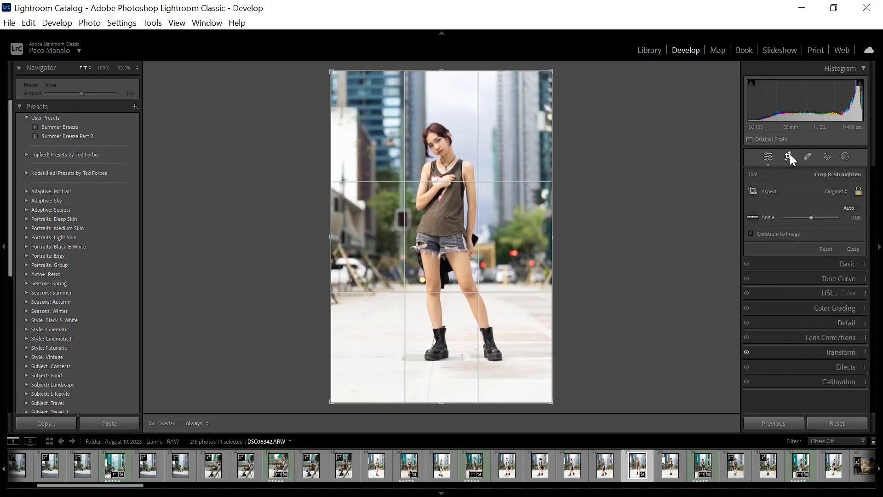
click(833, 192)
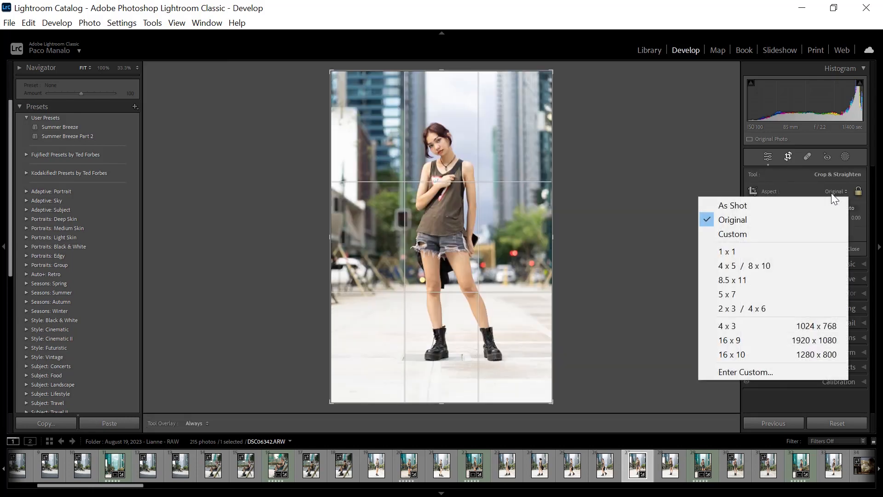
click(763, 267)
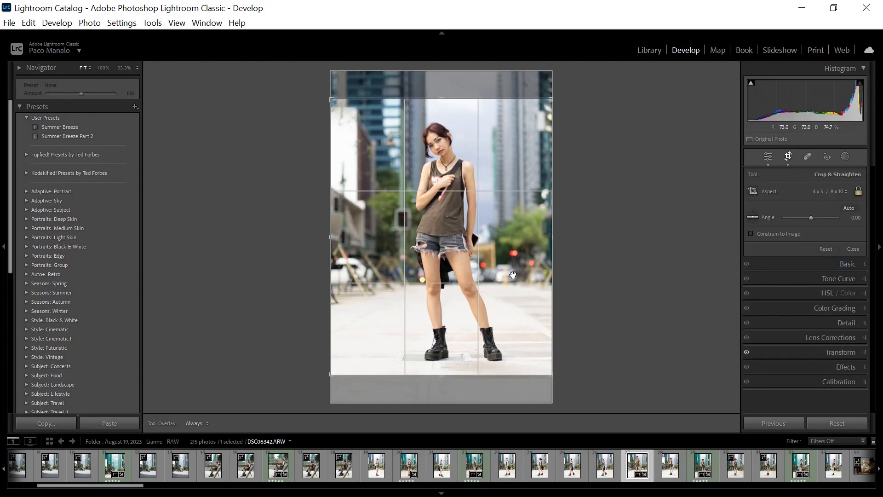
click(816, 191)
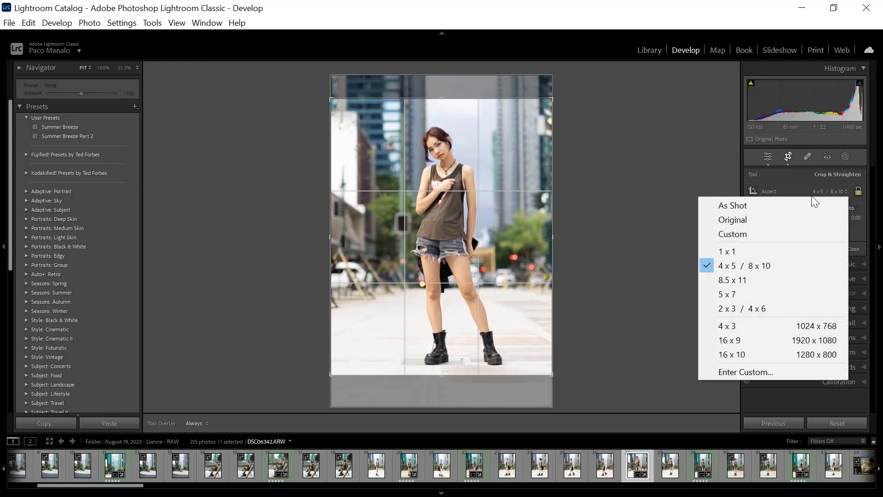
click(744, 220)
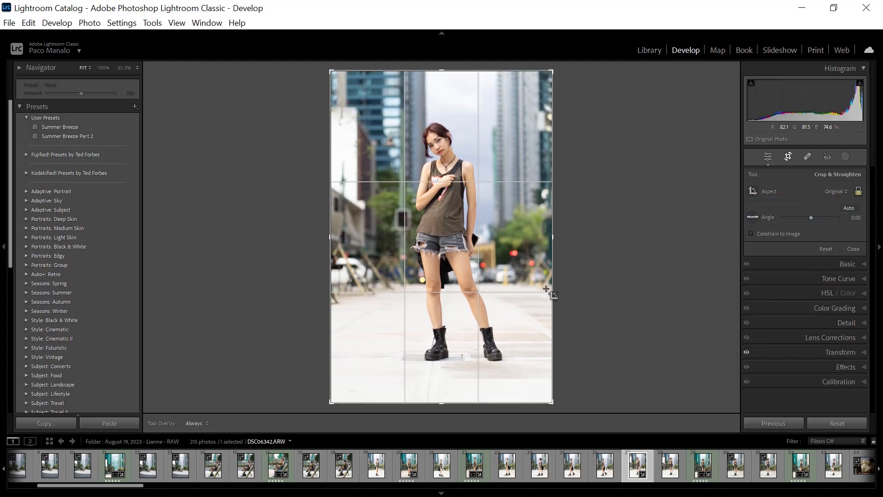
Step: Crop the photo tighter around the full standing figure in the original proportions and apply the crop
drag(330, 403, 340, 390)
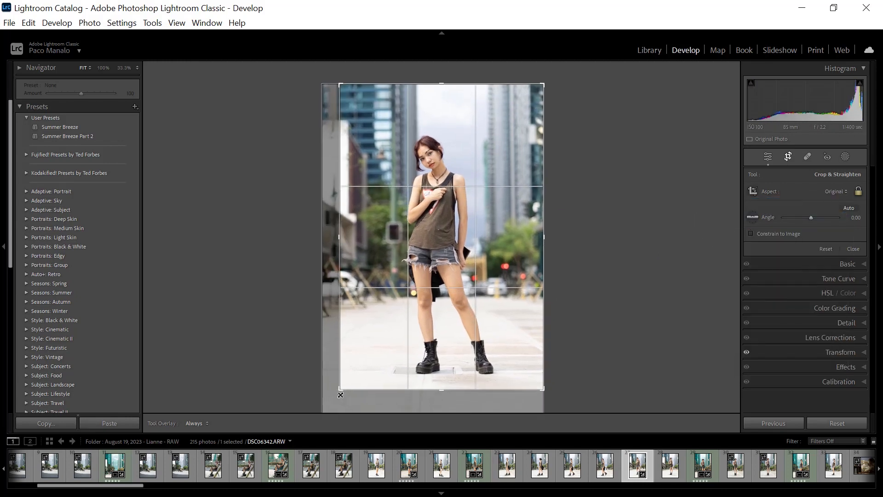
drag(430, 350, 430, 346)
drag(340, 390, 345, 383)
drag(413, 355, 438, 338)
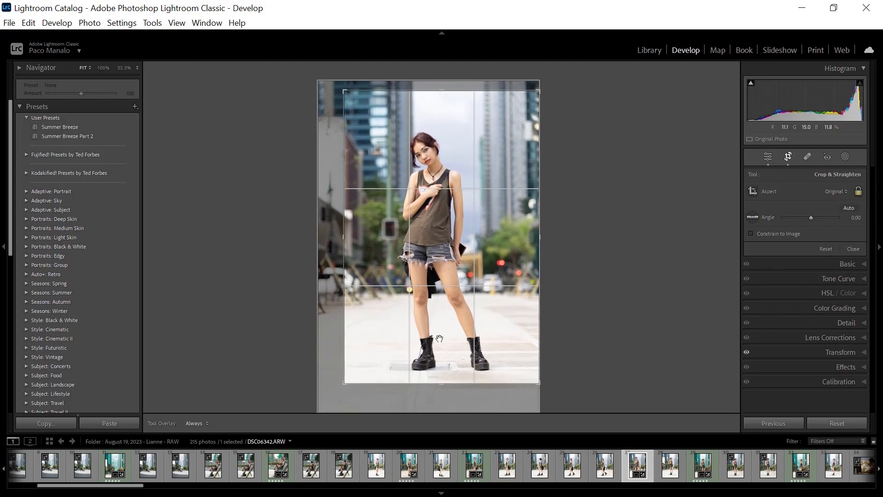
click(787, 155)
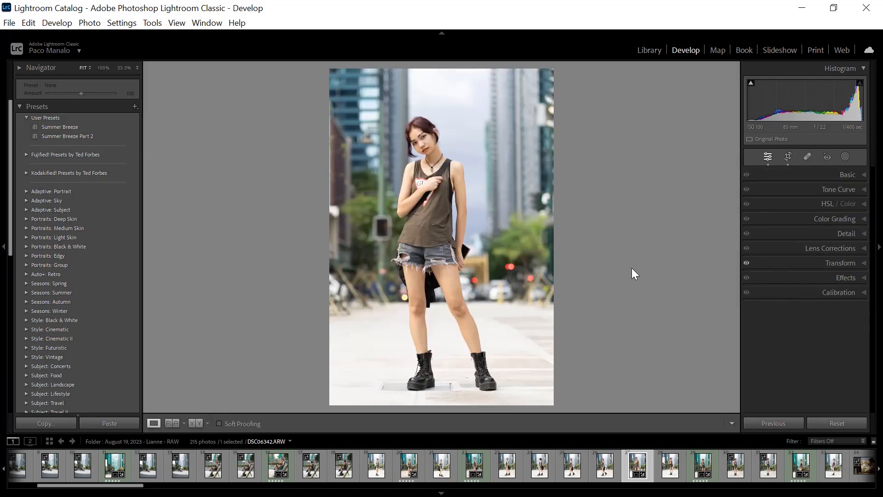
Step: Adjust the basic tone: Highlights -33, Shadows -11, Blacks -12, Contrast +9 and Exposure -0.09
click(851, 178)
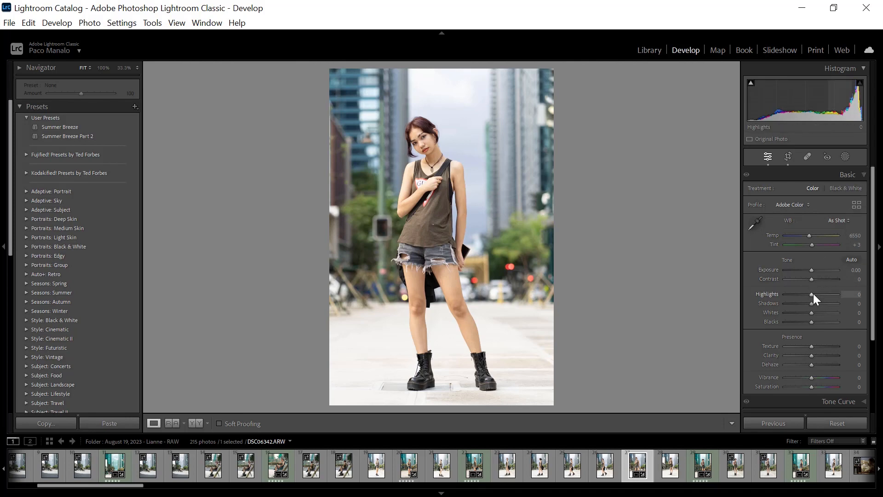
drag(812, 295, 804, 294)
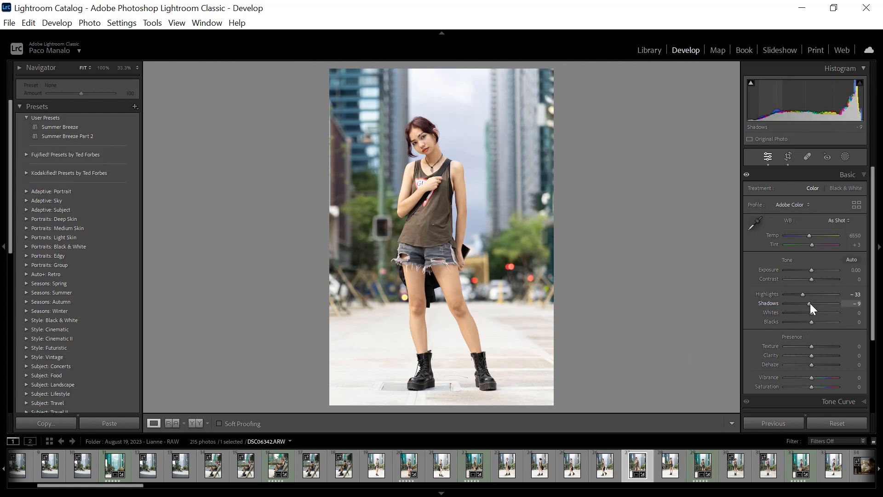
drag(810, 303, 810, 322)
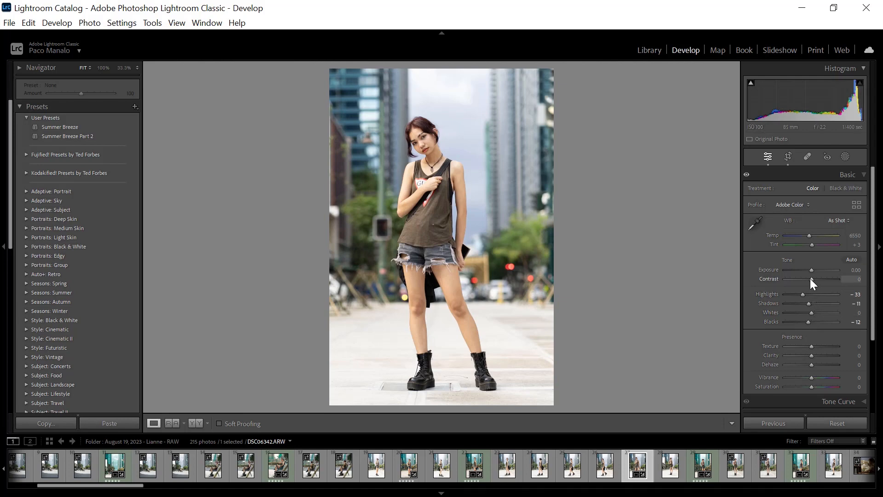
drag(811, 279, 814, 279)
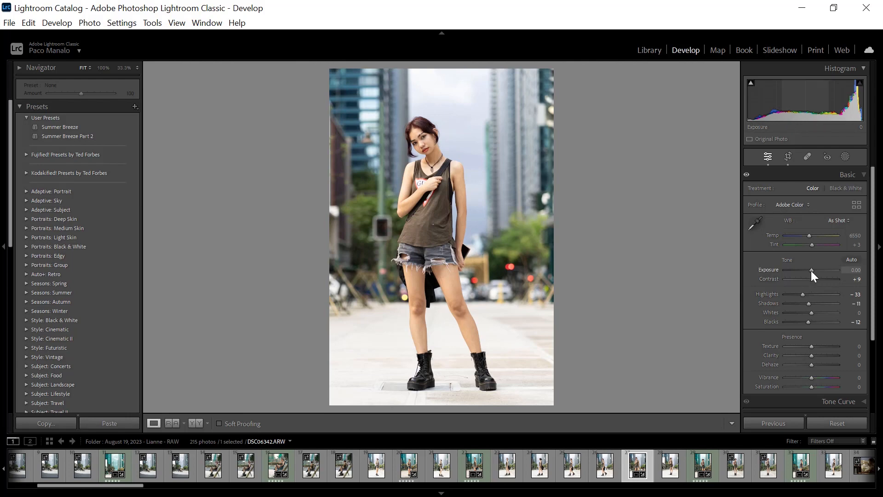
drag(810, 270, 810, 271)
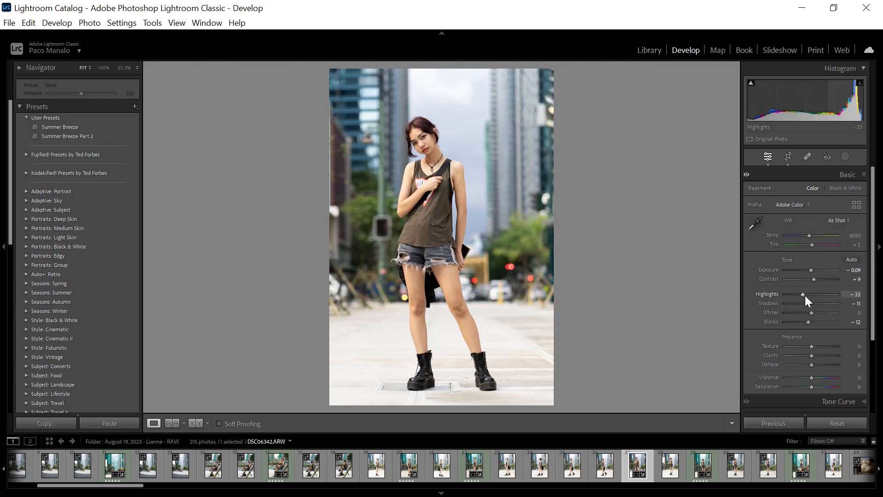
Step: Raise the photo's overall Saturation to +5 and Vibrance to +18
click(123, 67)
drag(393, 142, 410, 202)
click(411, 203)
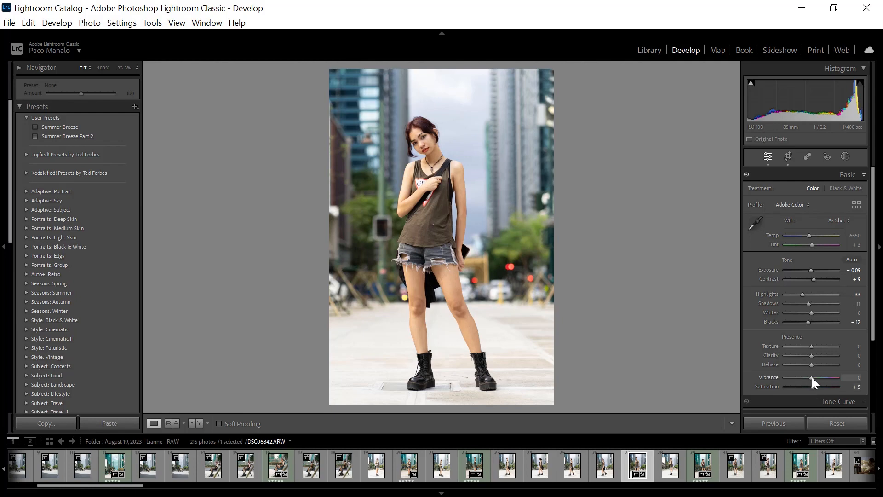
drag(812, 378, 816, 377)
click(864, 175)
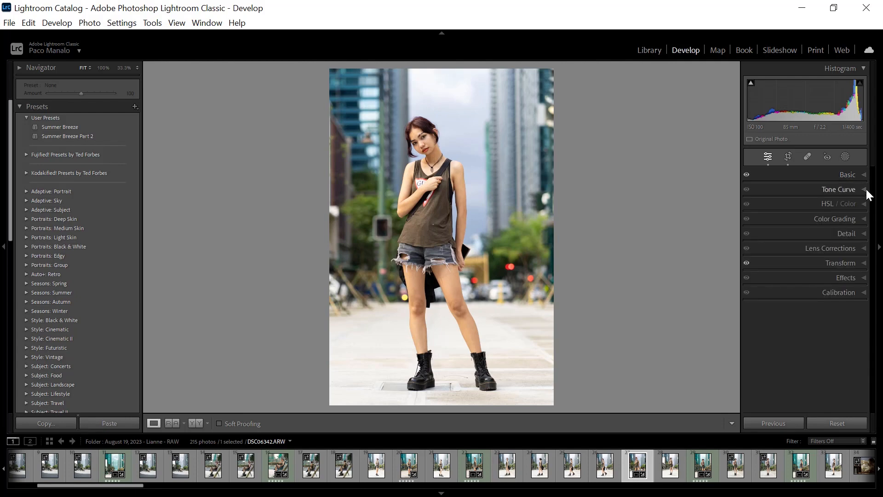
Step: Add tone curve points at input/output 50/35 in the shadows, 127/127 in the midtones and 192/192 in the highlights
click(866, 189)
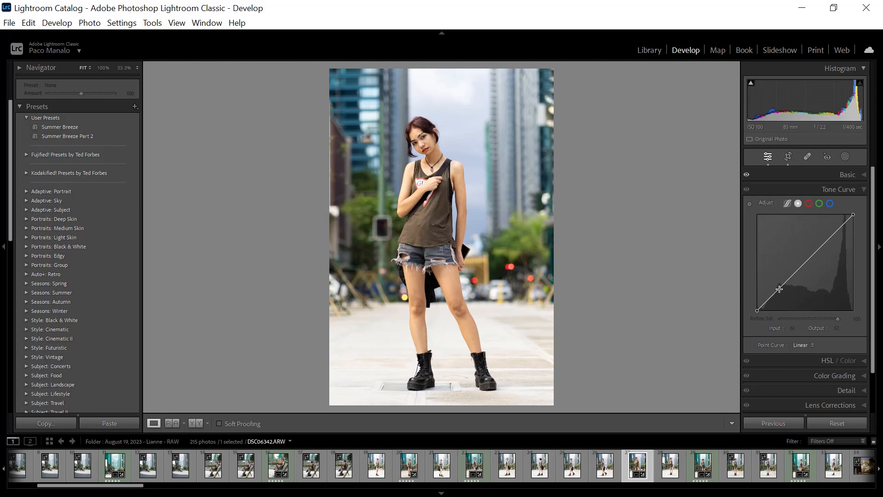
drag(779, 289, 776, 298)
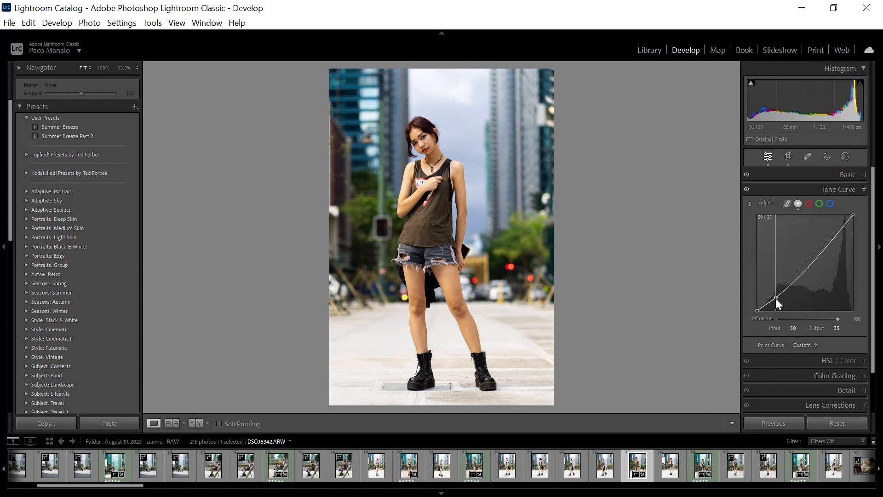
click(807, 267)
drag(806, 266, 805, 263)
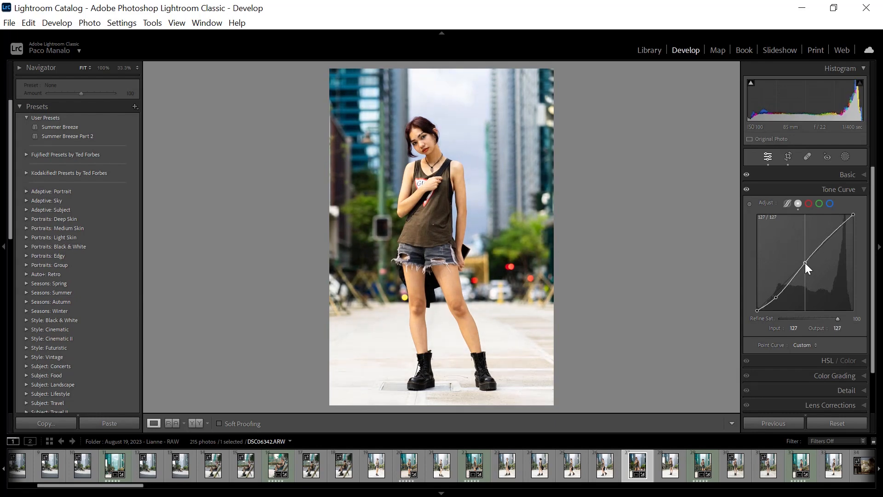
click(829, 236)
drag(829, 236, 830, 238)
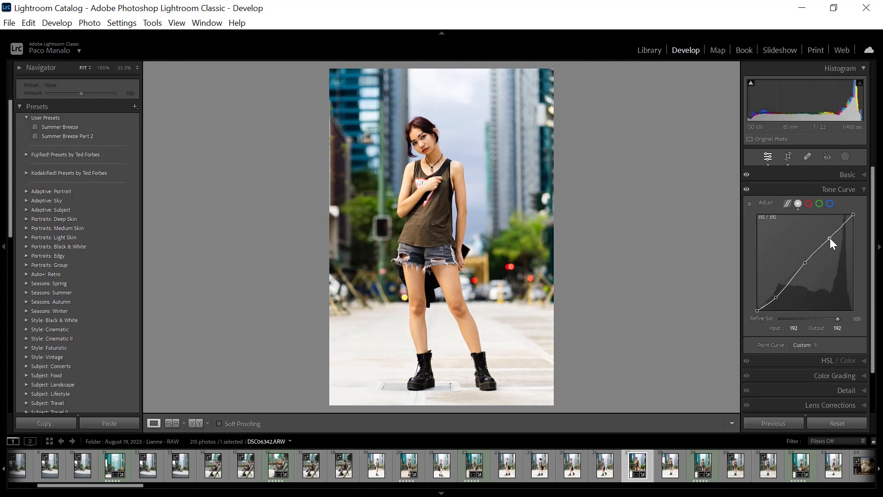
Step: Reshape the tone curve: bring the shadow point back near the diagonal, raise the midpoint output to 134 and move the black point to input 26
drag(776, 297, 774, 289)
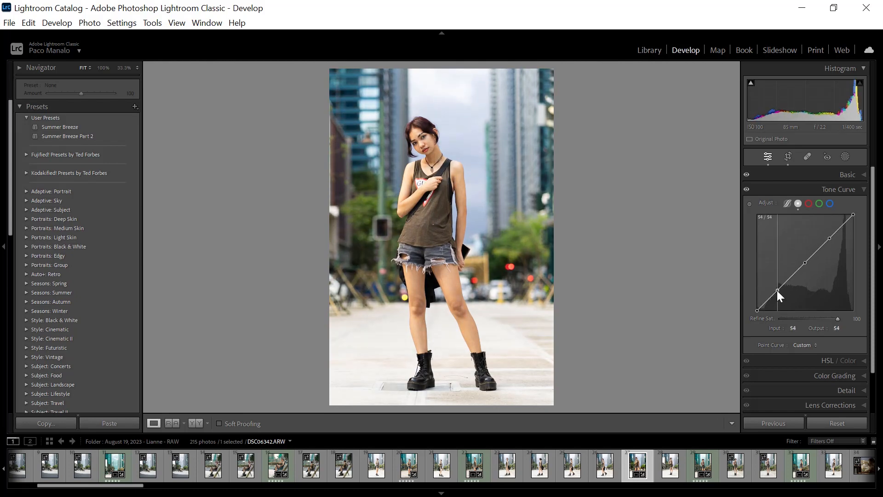
drag(805, 263, 805, 260)
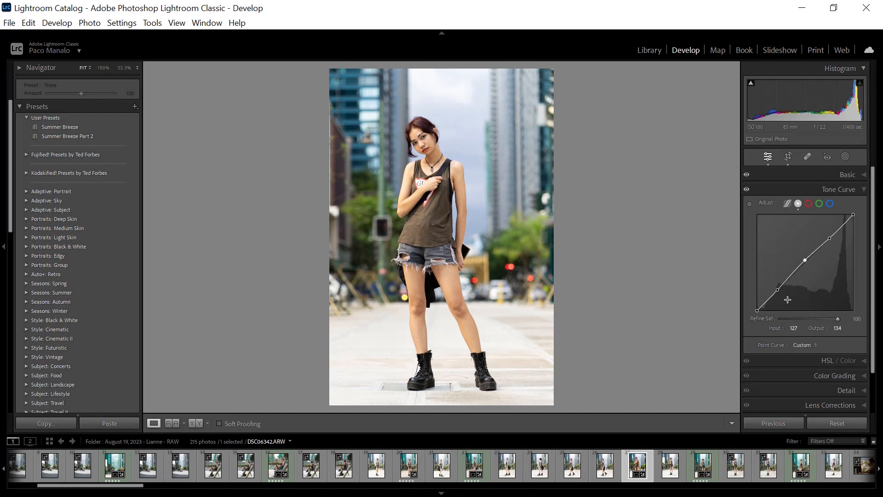
click(778, 291)
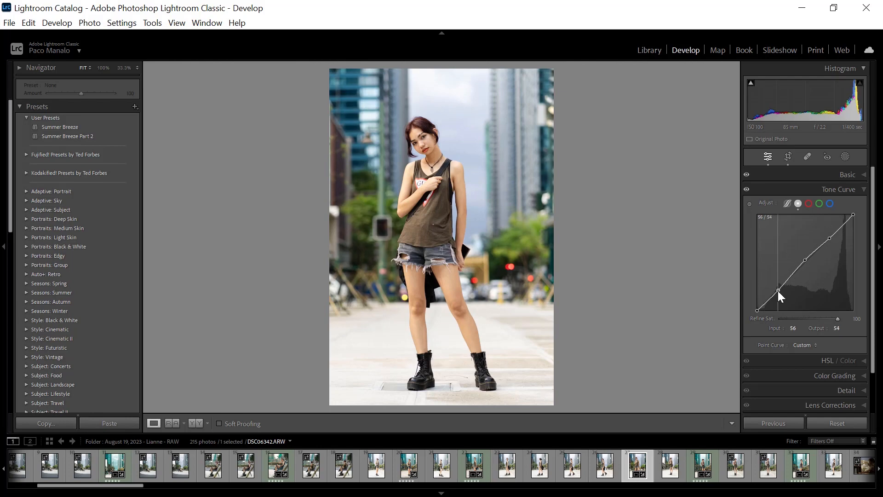
drag(778, 291, 766, 313)
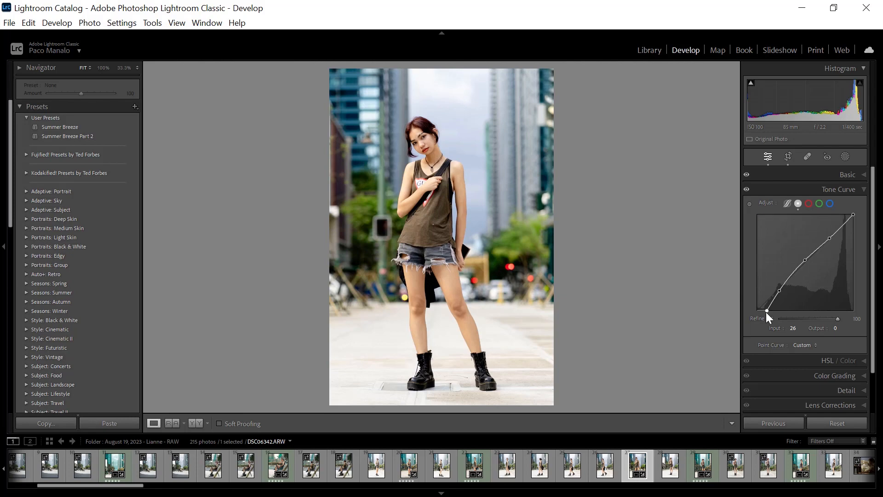
Step: Compare the photo before and after the tone curve edits using the Vibrance and latest Point Curve history states
scroll(95, 316, down, 10)
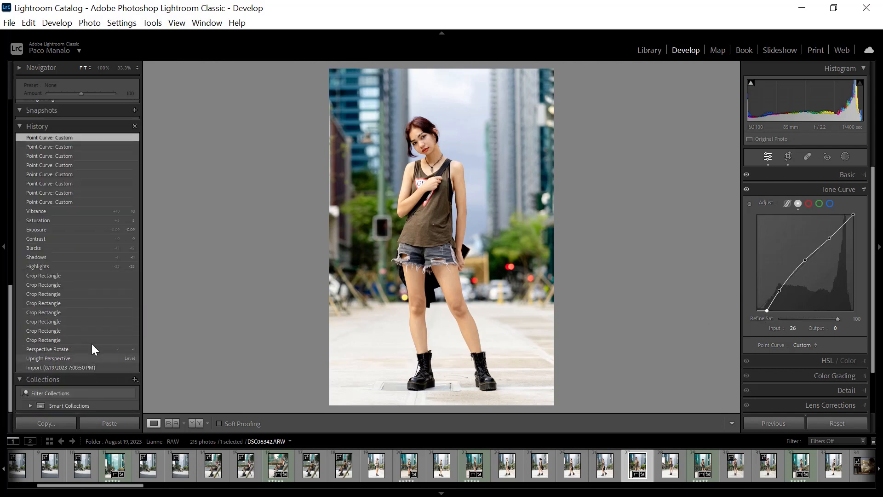
click(72, 212)
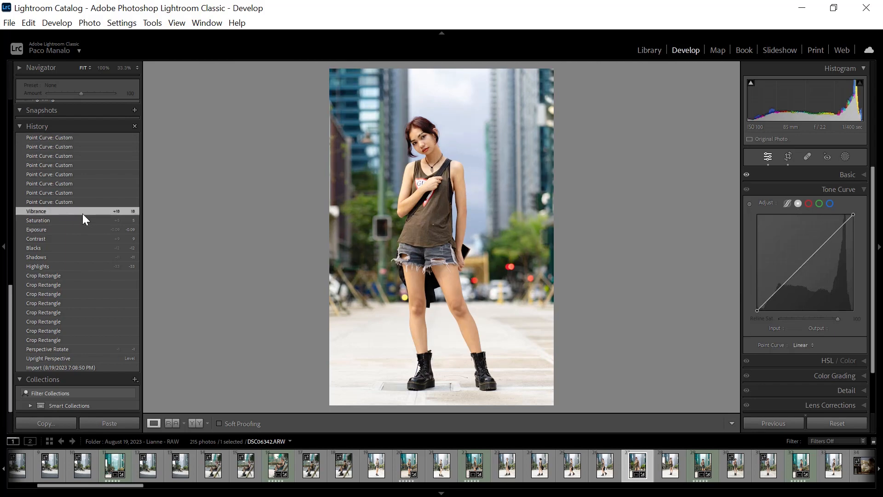
click(74, 137)
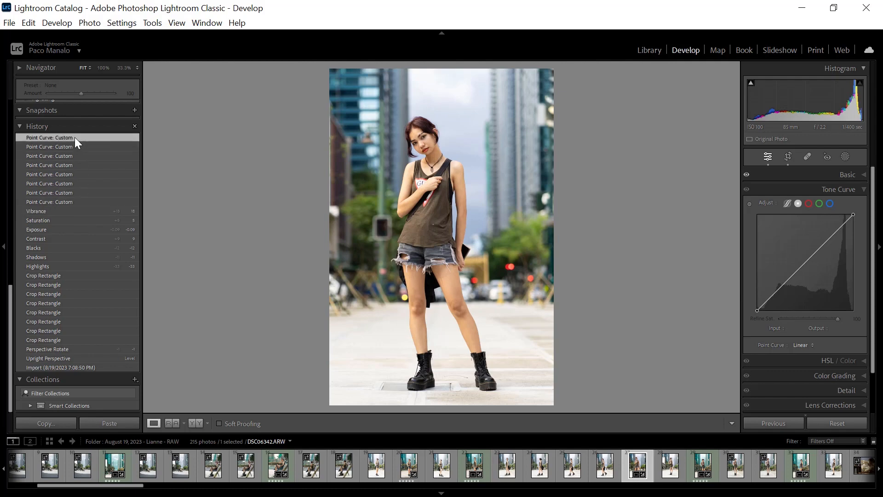
click(51, 208)
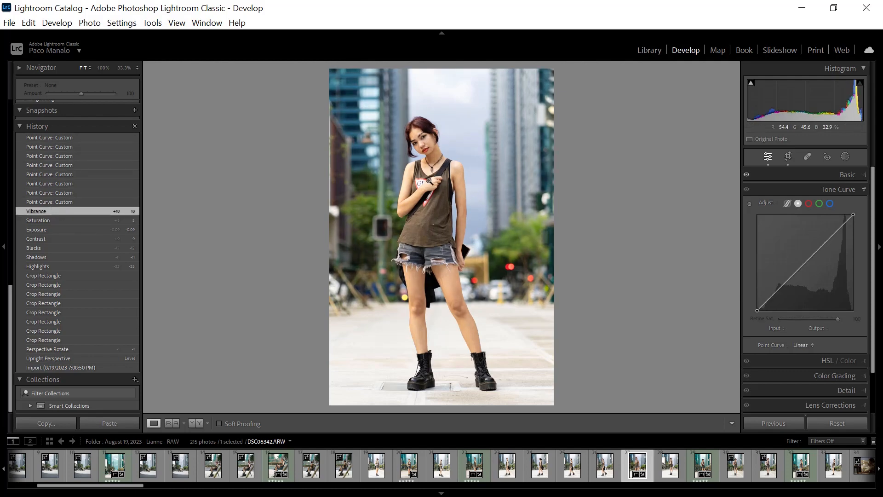
click(75, 138)
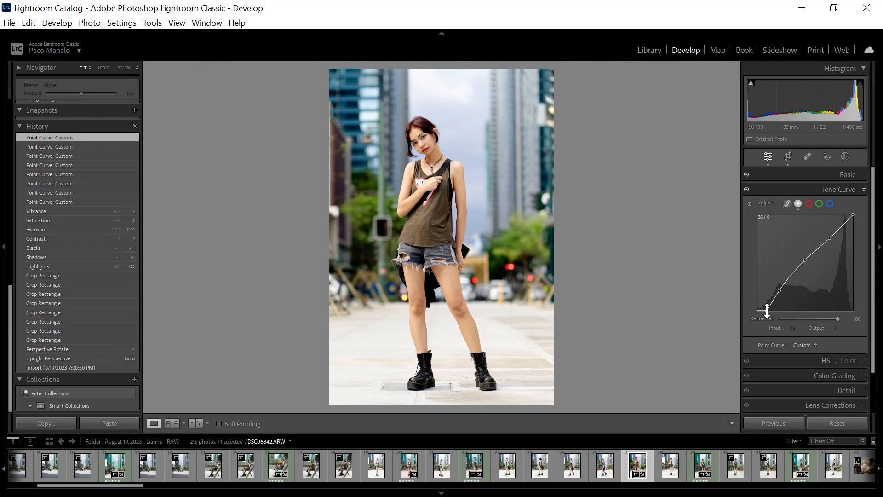
Step: Return the tone curve's black point to input 0 and output 0, and finish the curve adjustment
drag(767, 310, 752, 313)
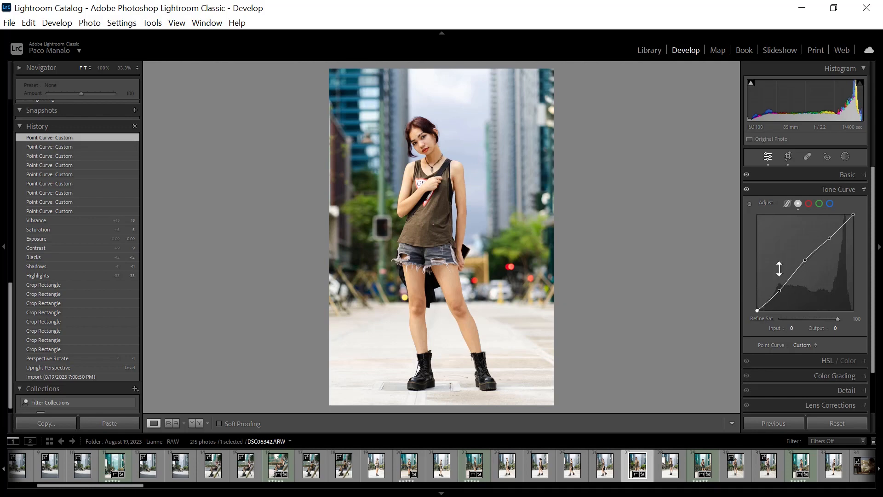
click(864, 190)
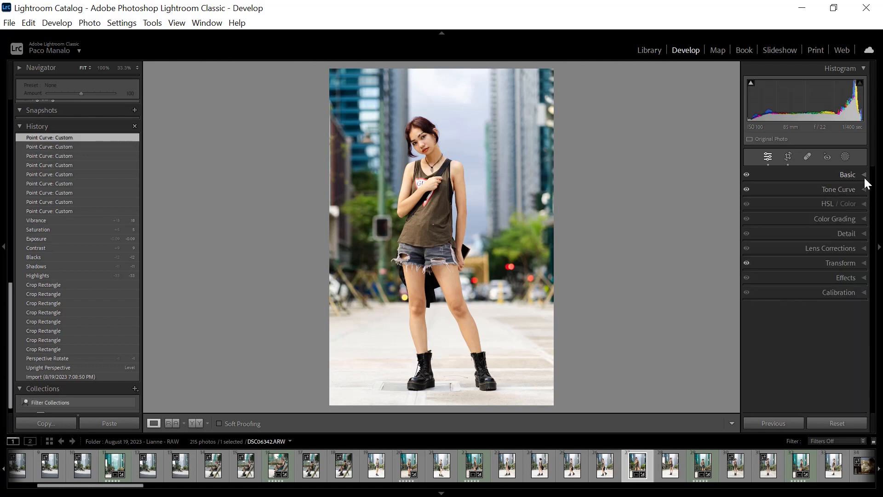
Step: Shift the HSL hues of the photo to Green -100, Aqua +35 and Blue -18
click(864, 203)
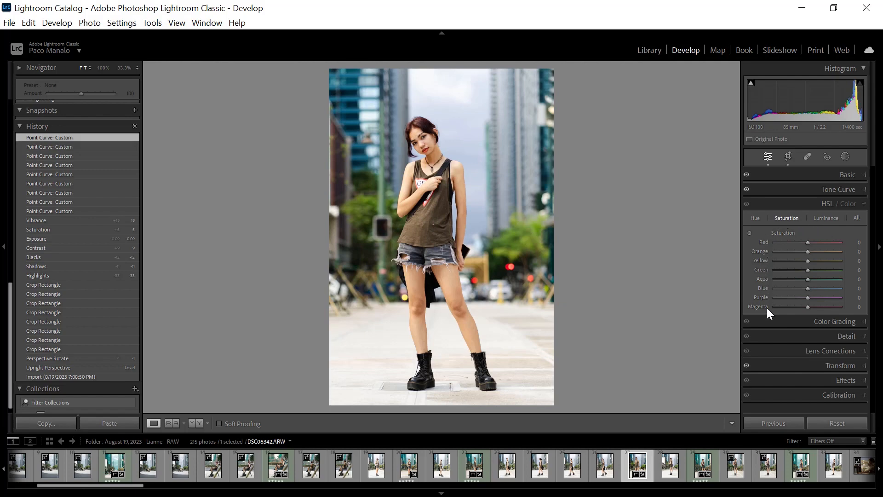
click(756, 219)
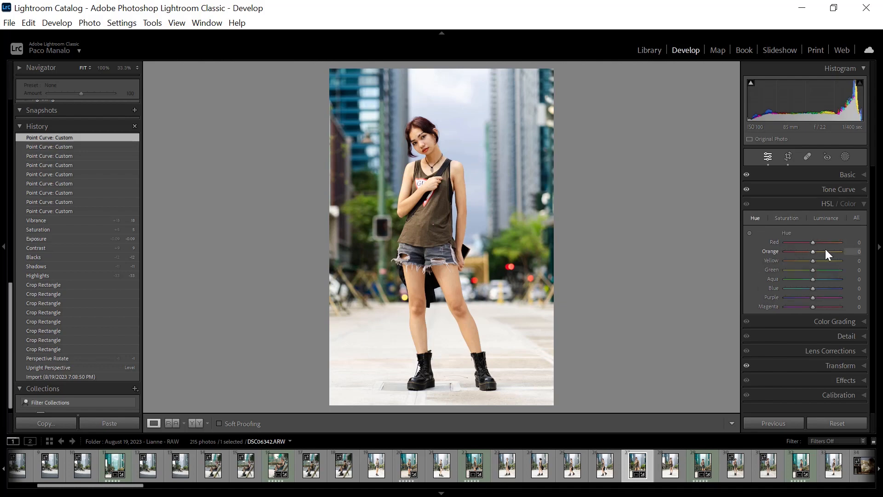
click(791, 220)
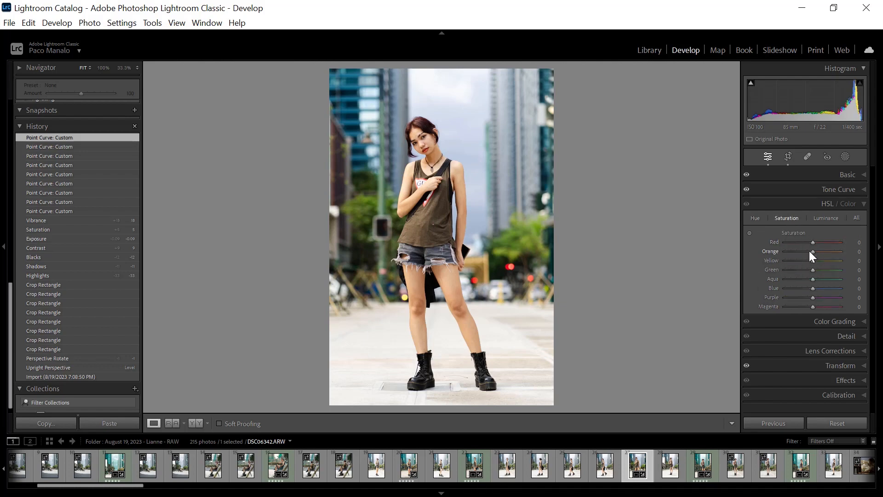
click(825, 219)
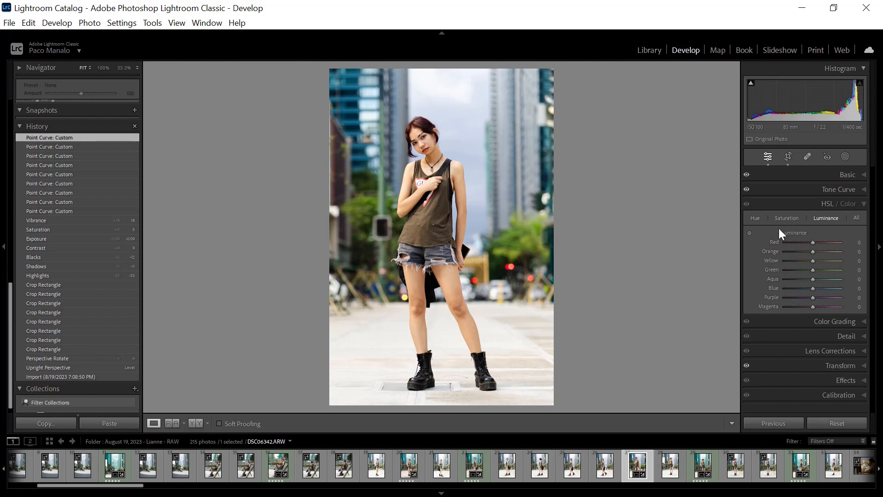
click(754, 218)
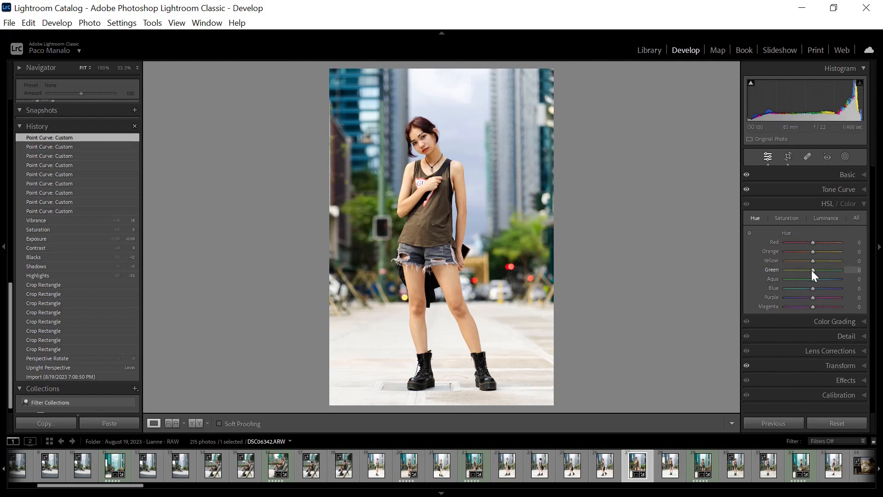
drag(812, 271, 769, 268)
double_click(793, 271)
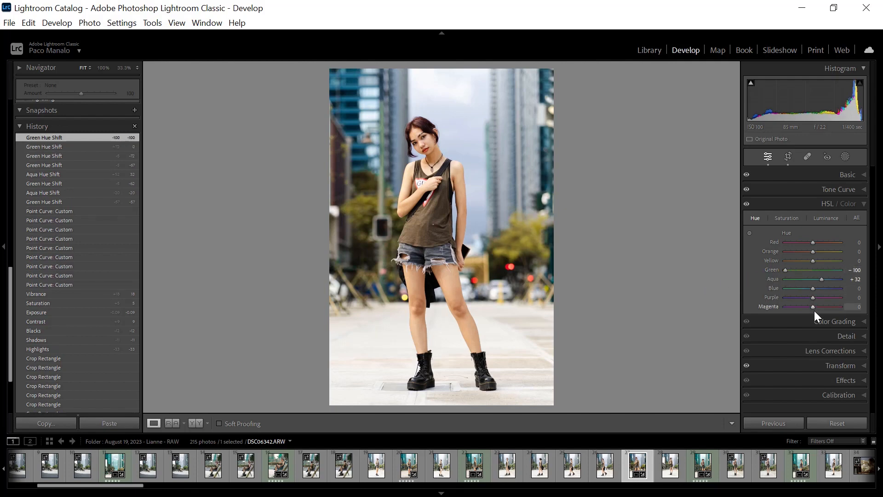
drag(788, 269, 806, 289)
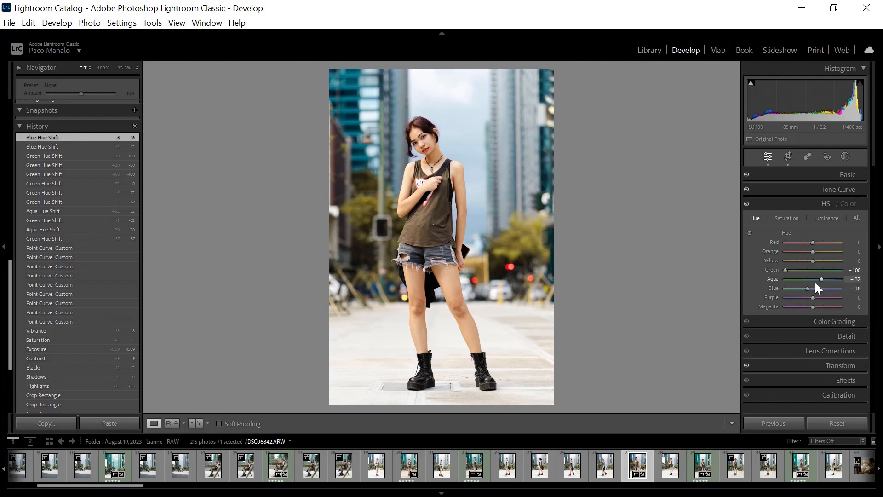
drag(821, 281, 822, 281)
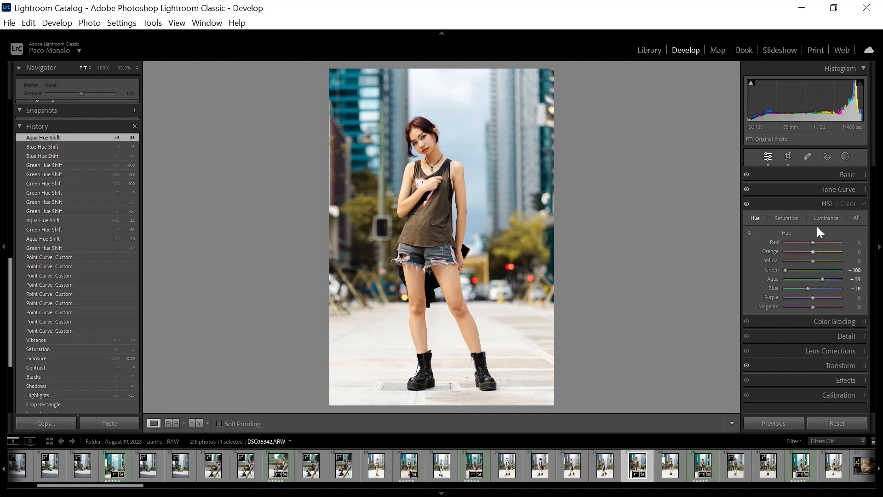
Step: Set the HSL saturation to Red +8 and Orange -3, keeping Yellow at 0
click(791, 219)
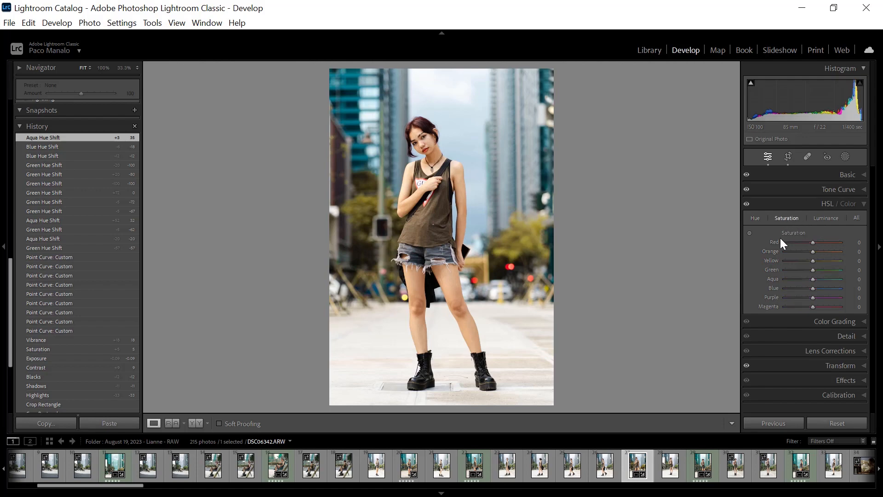
click(815, 243)
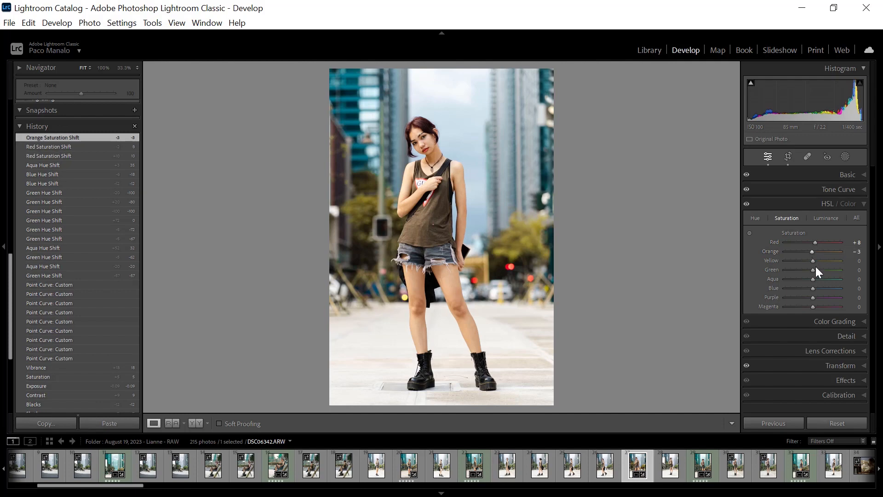
drag(813, 262, 811, 261)
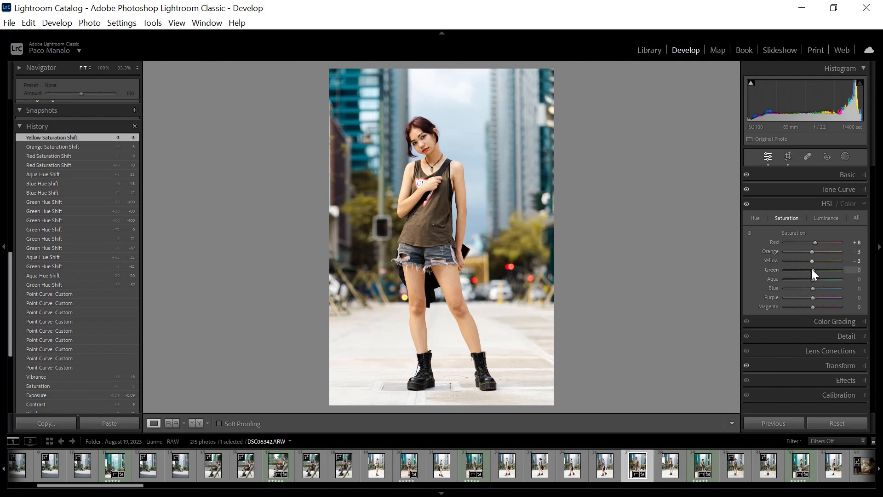
double_click(810, 261)
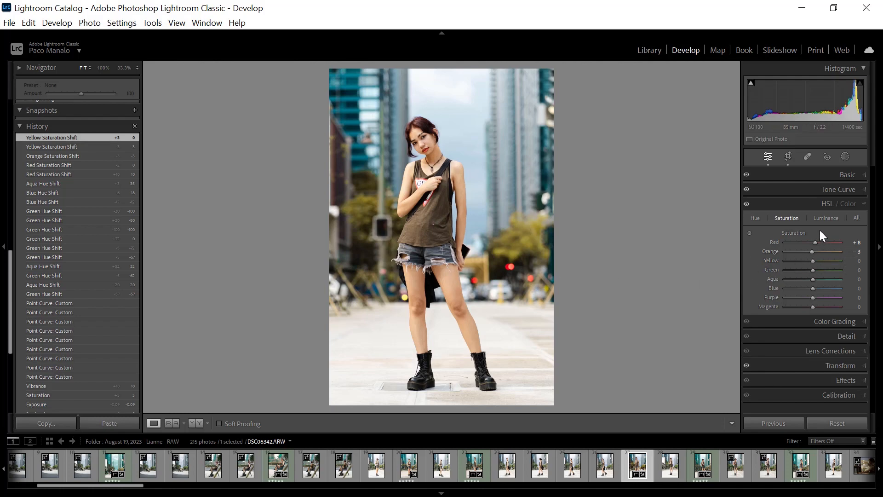
Step: Set the HSL luminance to Red -2 and Orange +3, and finish the HSL adjustments
click(829, 216)
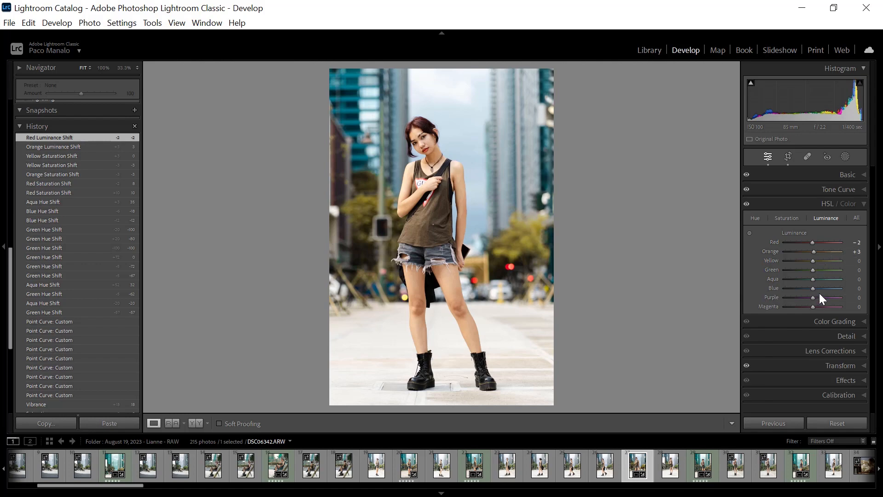
click(755, 219)
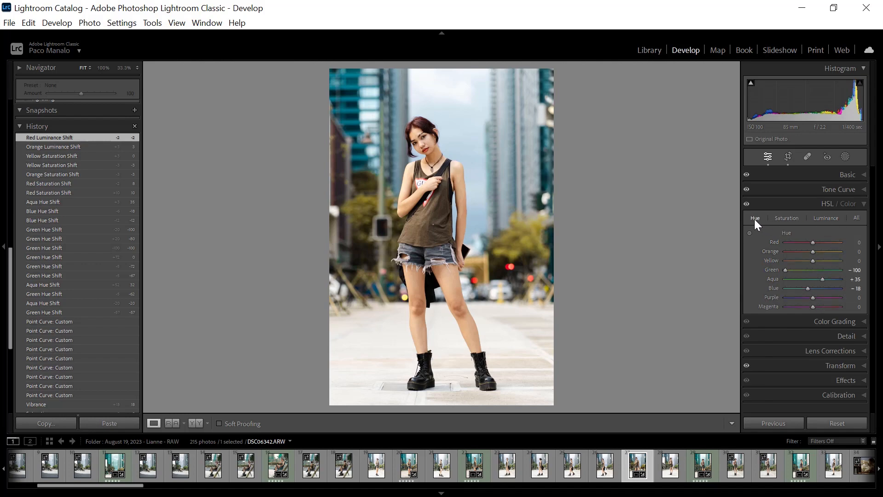
click(863, 204)
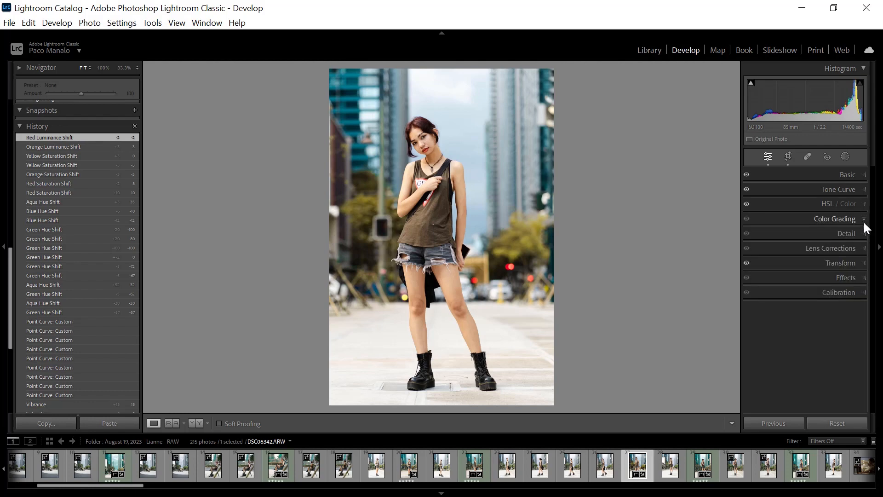
Step: Tint the shadows in Color Grading with hue 191 and saturation 11
click(864, 220)
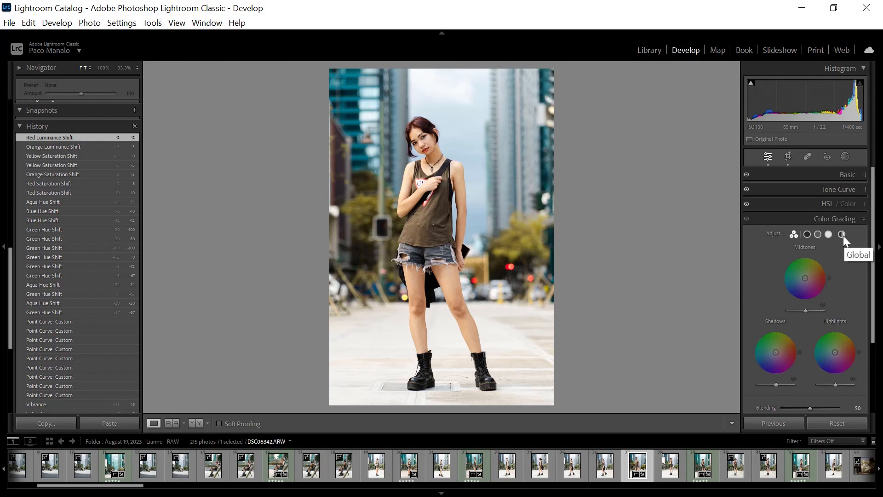
click(807, 233)
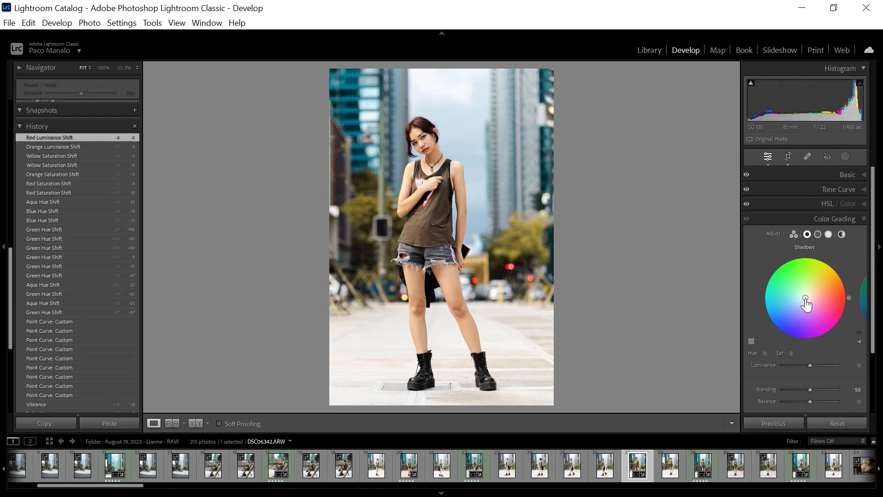
drag(805, 299, 801, 298)
Step: Compare the photo before and after the shadow tint using the Red Luminance Shift and Shadow Hue history states
scroll(45, 307, up, 10)
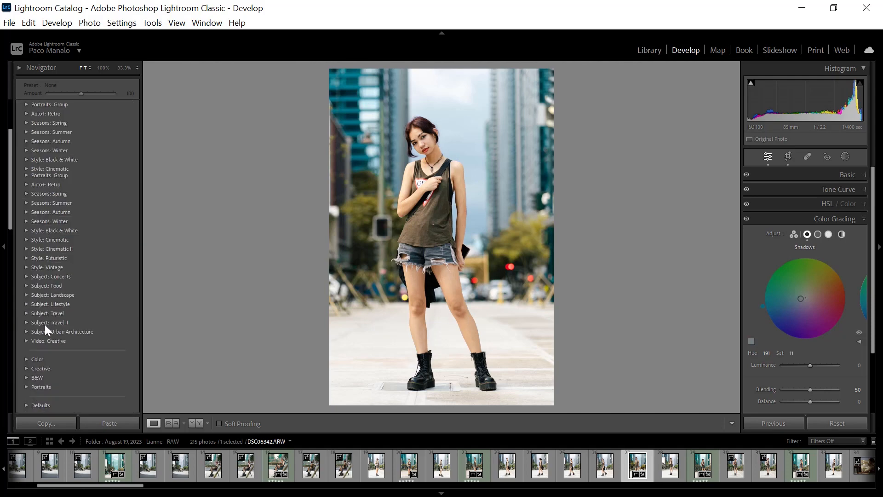
scroll(58, 237, down, 10)
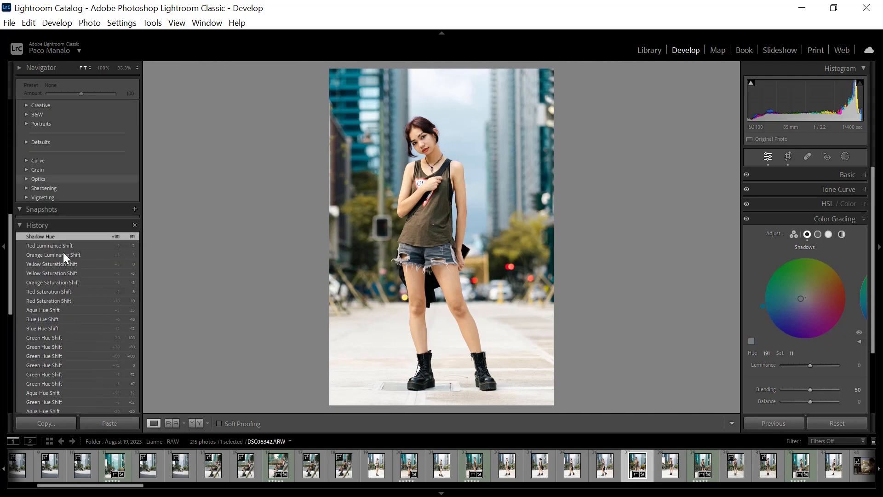
click(64, 176)
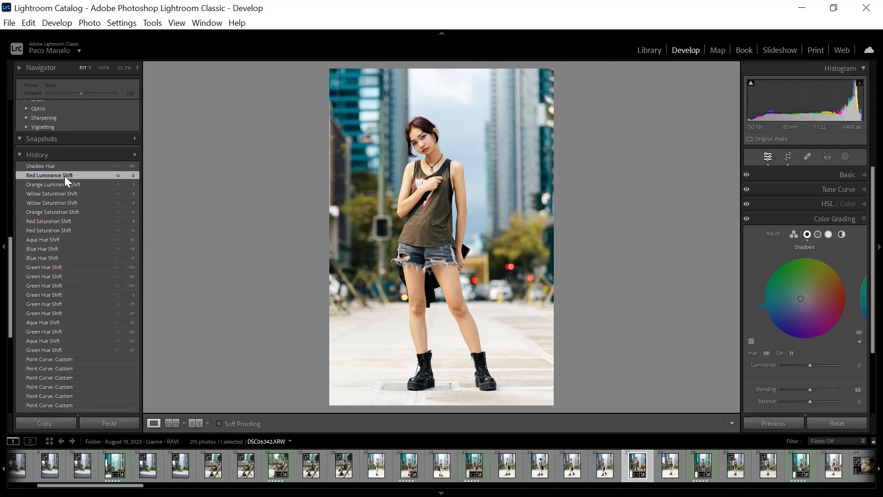
click(65, 167)
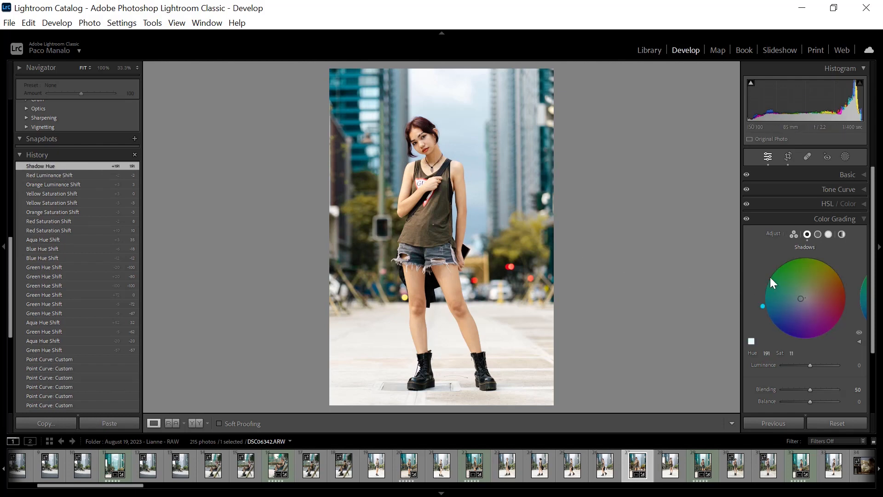
Step: Nudge the shadow hue to 192 and tint the highlights with hue 39 and saturation 32
mouse_move(763, 306)
mouse_down()
mouse_move(766, 313)
mouse_move(763, 306)
mouse_up()
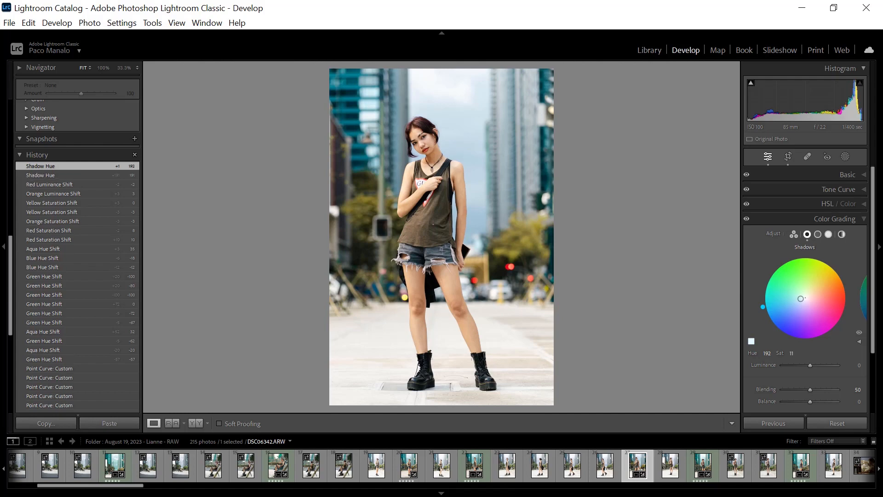
click(829, 233)
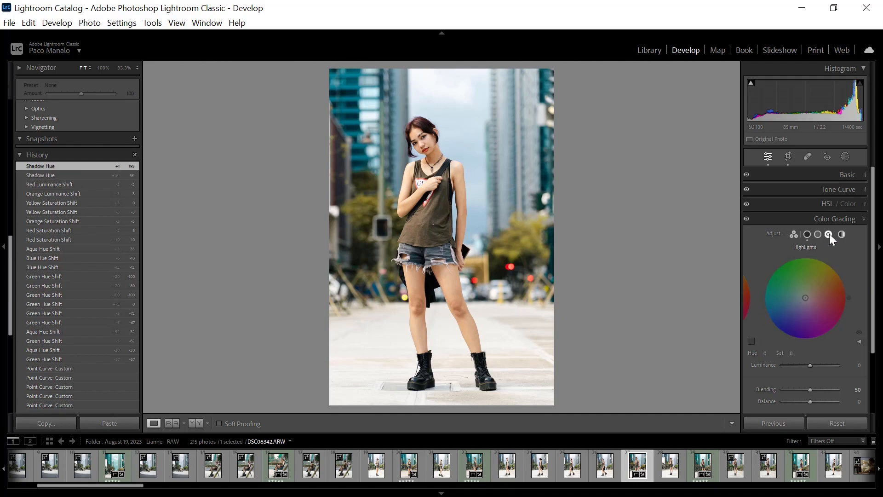
drag(850, 297, 843, 277)
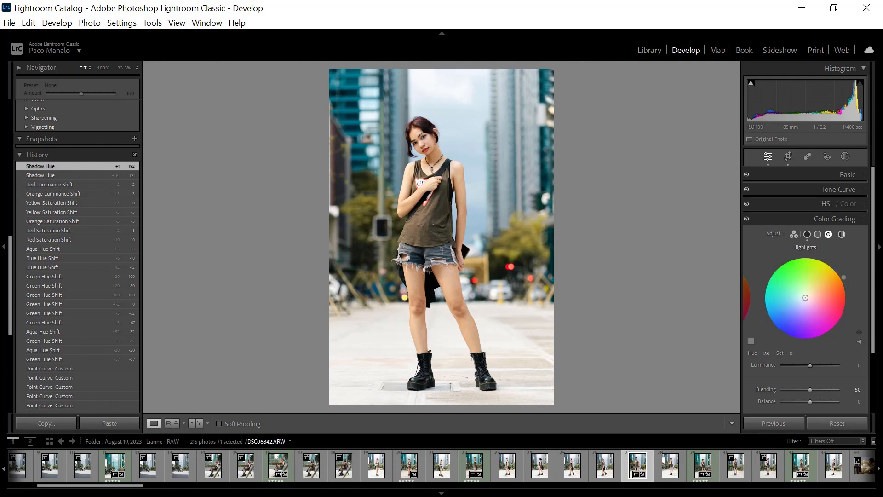
drag(806, 302, 816, 289)
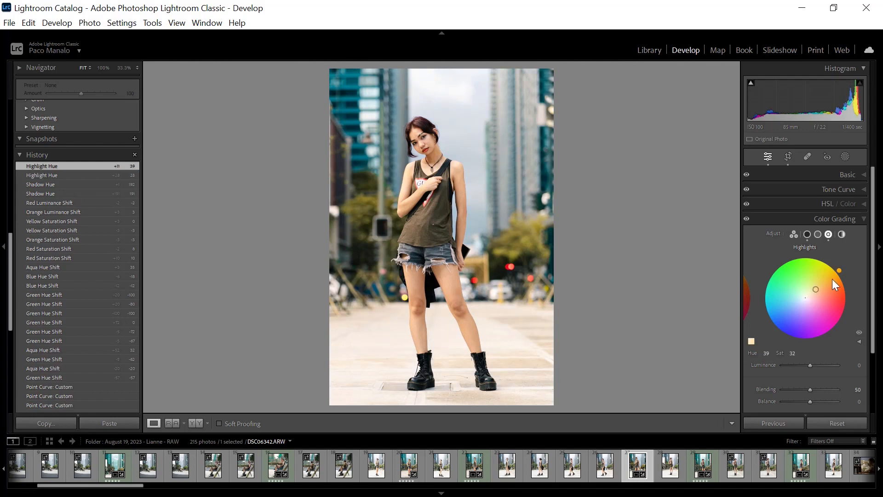
Step: Compare the last two Highlight Hue history states, and raise the shadow saturation to 18 to finish the color grading
click(42, 176)
click(44, 167)
click(808, 234)
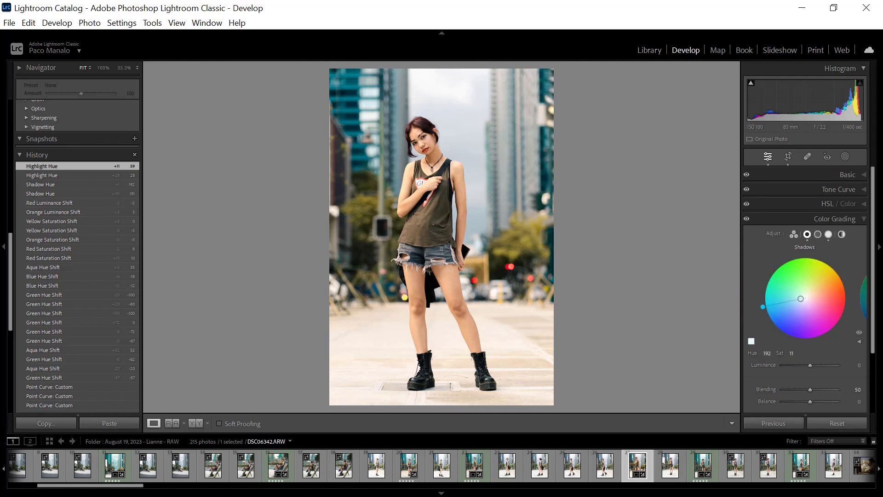
drag(801, 299, 798, 299)
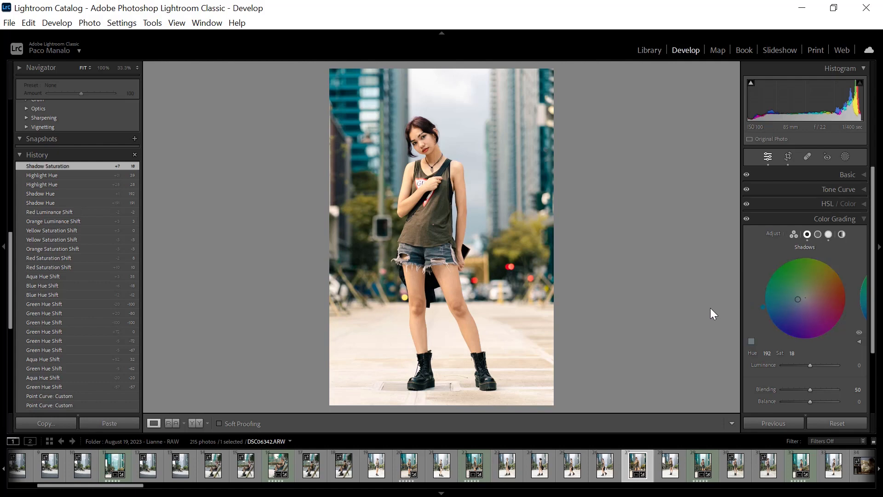
click(860, 220)
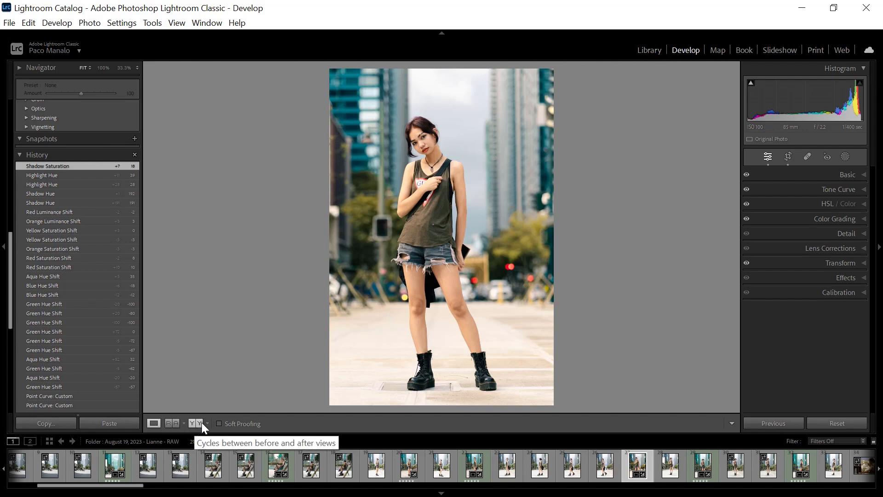
Step: Compare the before and after versions side by side, both up close on the subject's face and at full view
click(201, 423)
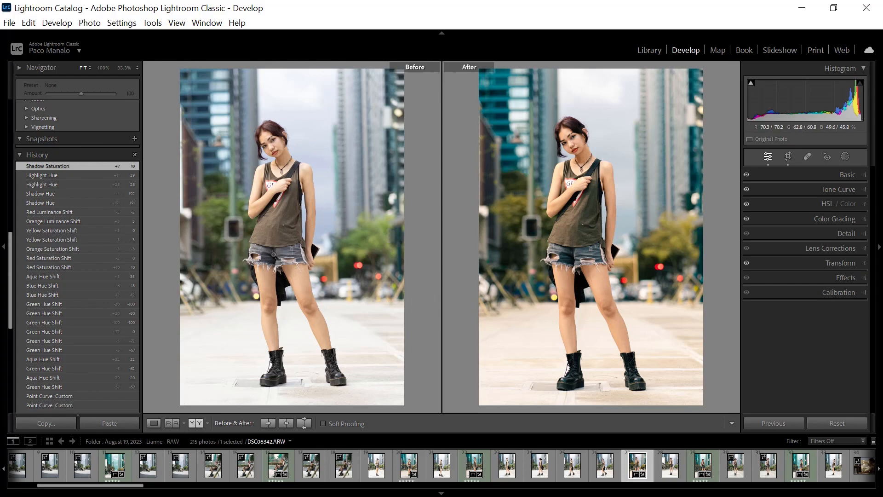
click(583, 152)
drag(549, 213, 573, 212)
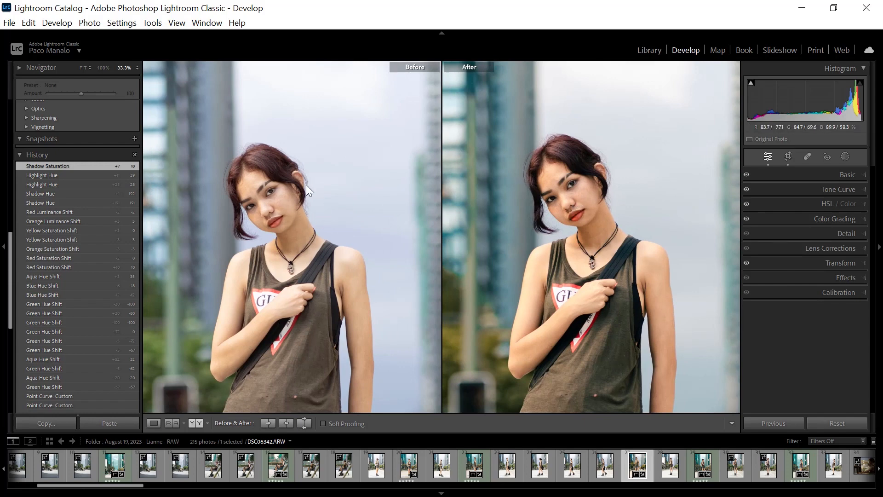
click(603, 197)
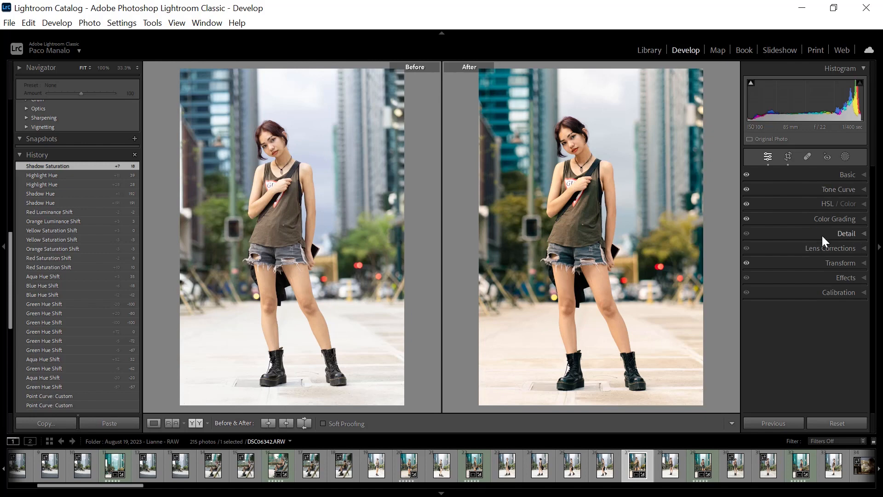
Step: Review the Tone Curve, HSL hue and Color Grading settings against the before and after comparison
click(862, 190)
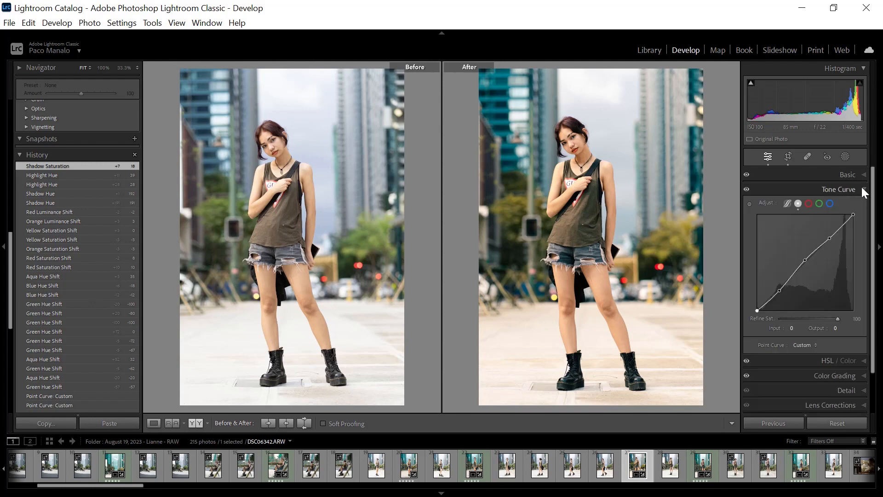
click(863, 190)
click(863, 204)
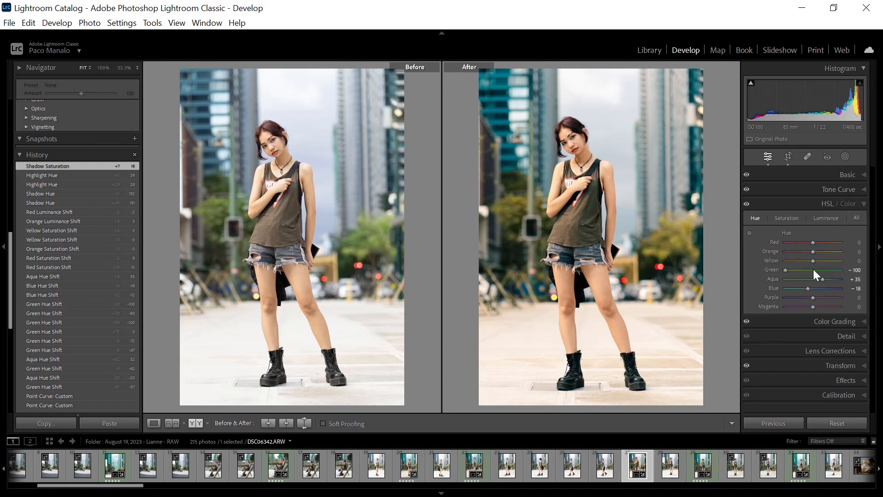
click(864, 205)
click(864, 219)
click(864, 220)
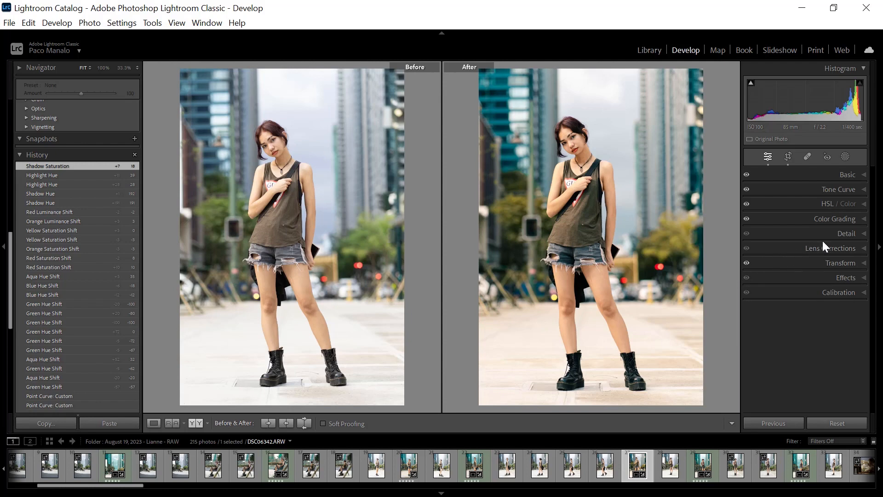
Step: Enable Remove Chromatic Aberration in the Lens Corrections profile settings
click(860, 248)
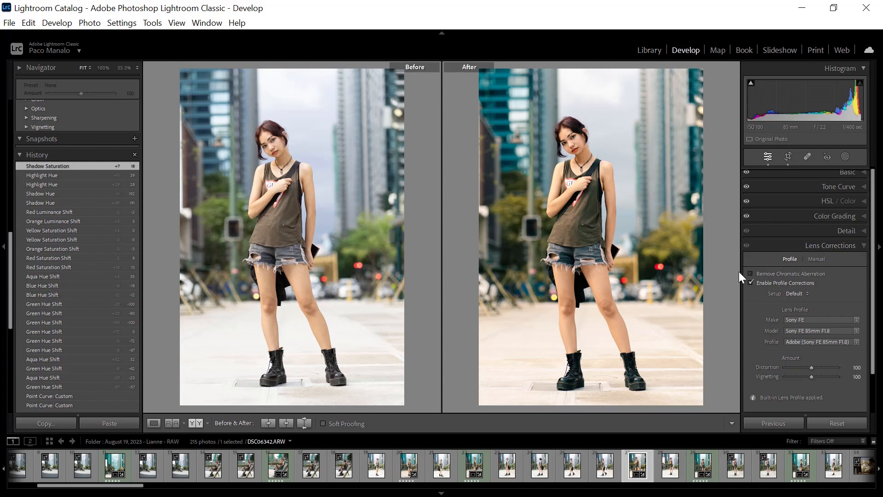
click(751, 274)
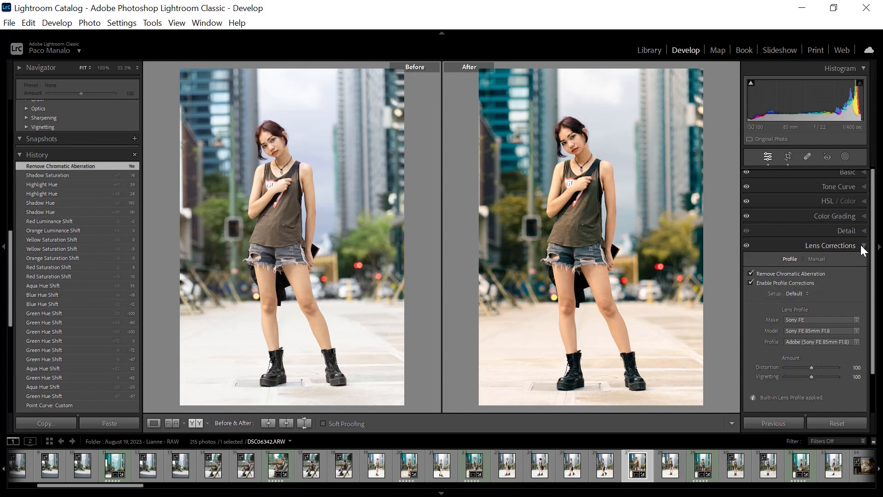
click(863, 249)
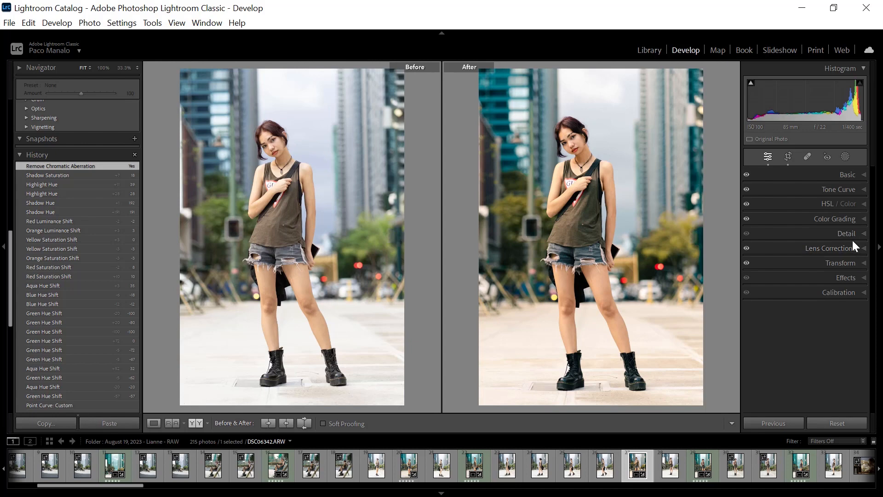
click(858, 276)
click(860, 276)
click(859, 278)
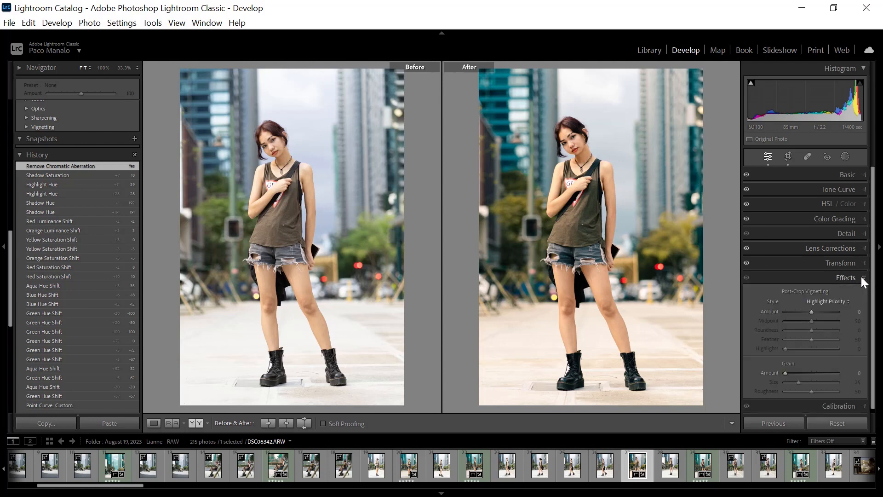
click(862, 277)
Step: Try a Calibration shadow tint of -35 and reset it to zero
click(858, 293)
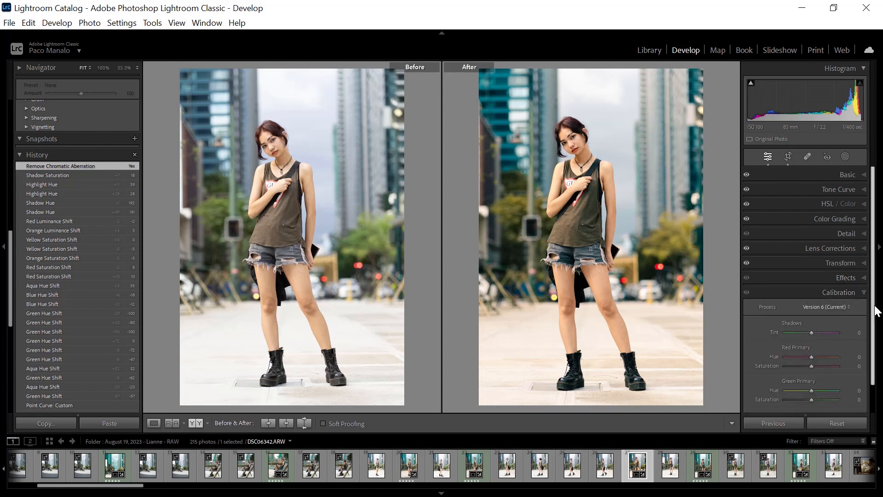
scroll(878, 348, down, 2)
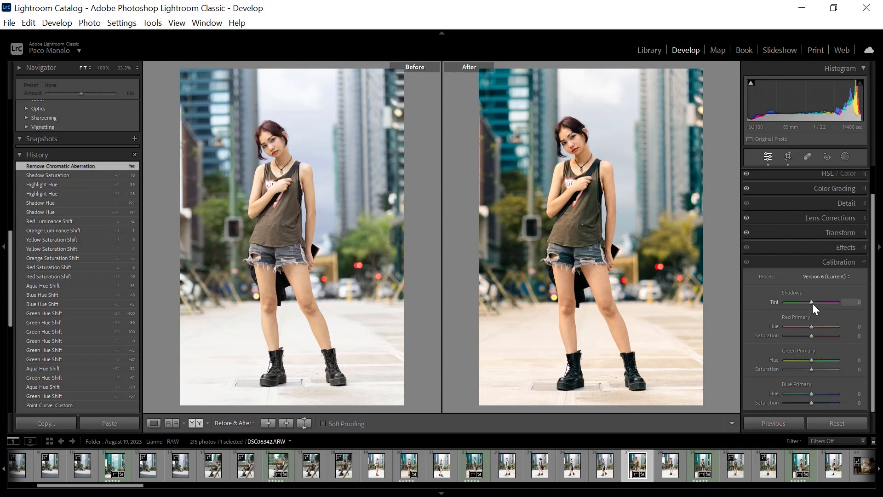
mouse_move(812, 303)
mouse_down()
mouse_move(799, 302)
mouse_move(824, 305)
mouse_move(802, 307)
mouse_up()
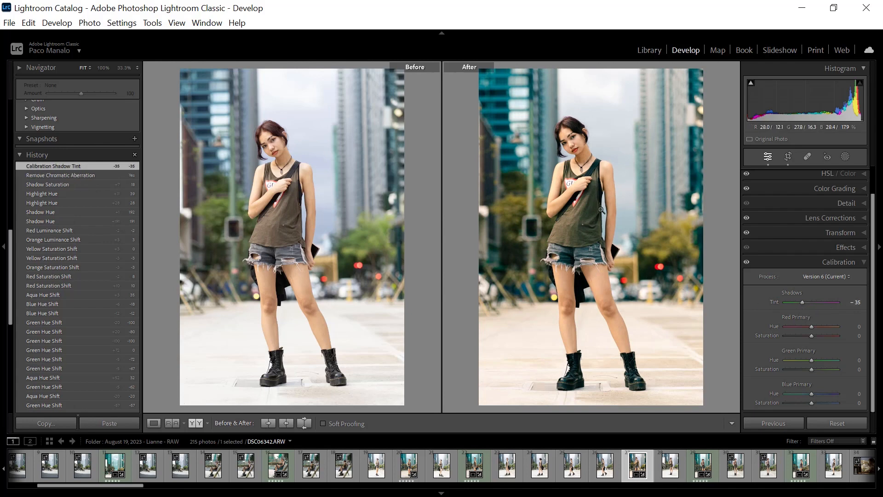
double_click(801, 303)
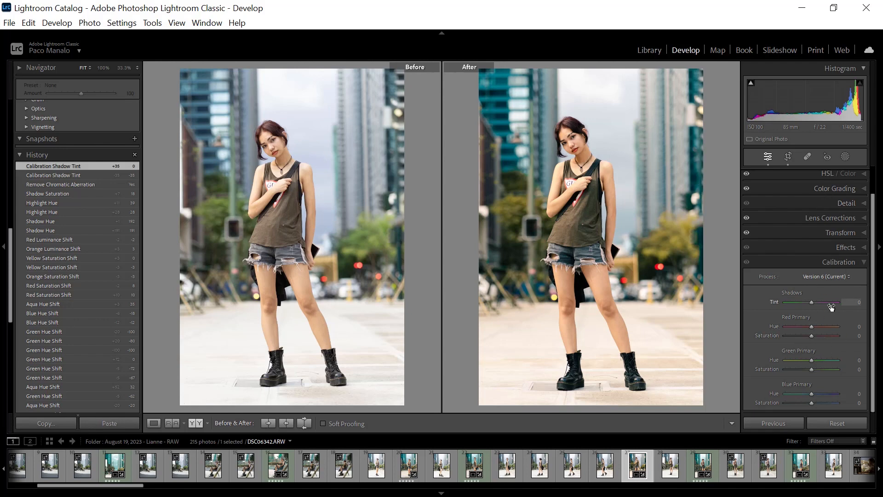
Step: Try Calibration hue shifts of -9 for the red primary and 100 for the green primary, resetting both to zero
mouse_move(812, 326)
mouse_down()
mouse_move(787, 330)
mouse_move(818, 337)
mouse_move(810, 324)
mouse_up()
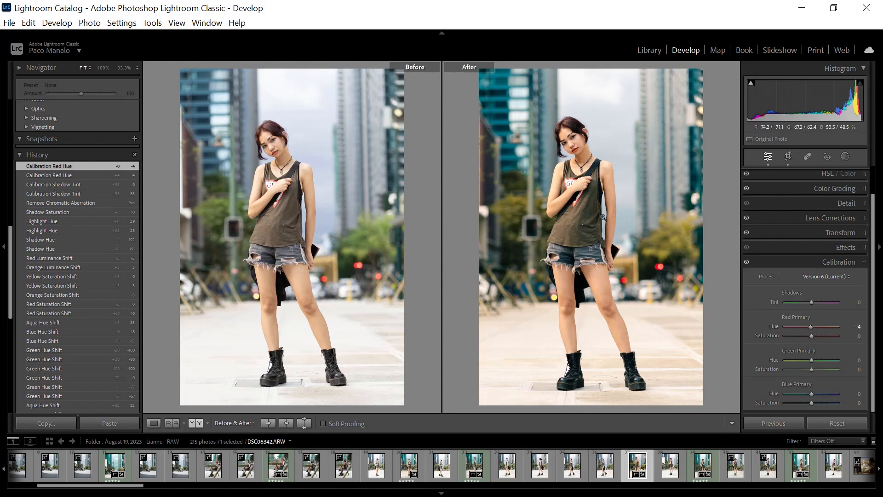
drag(813, 328, 809, 326)
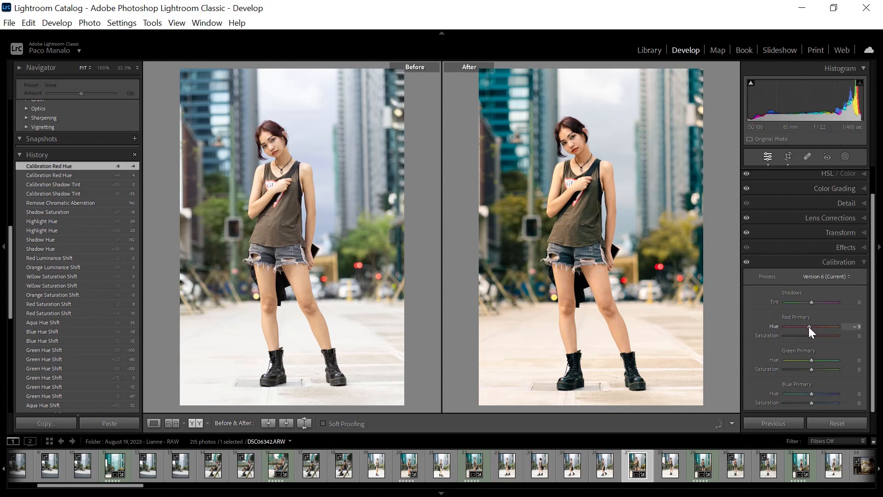
double_click(809, 327)
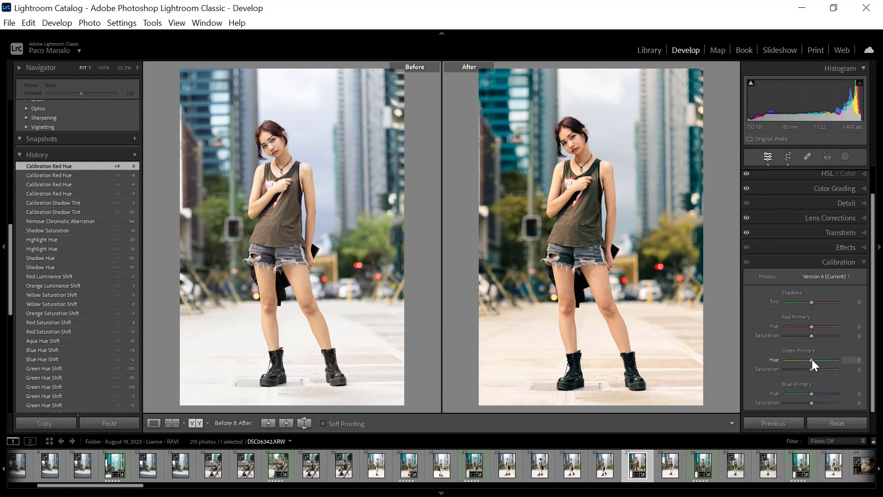
drag(812, 360, 845, 358)
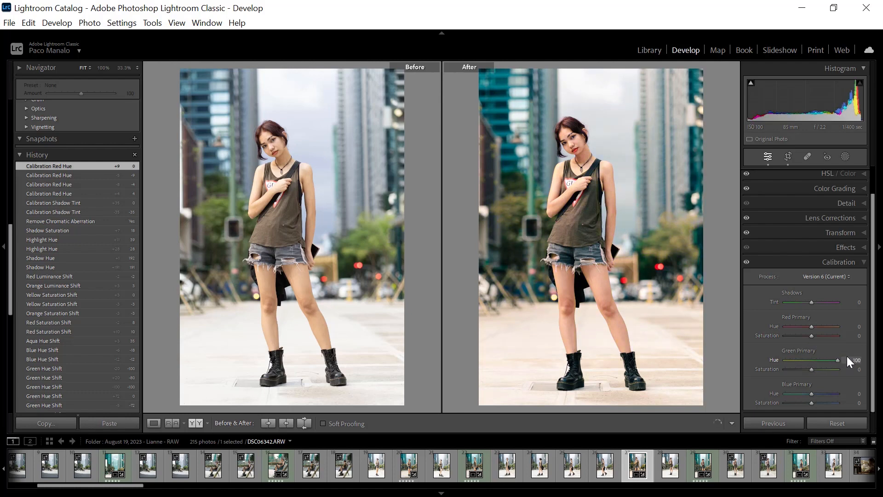
click(818, 360)
double_click(819, 360)
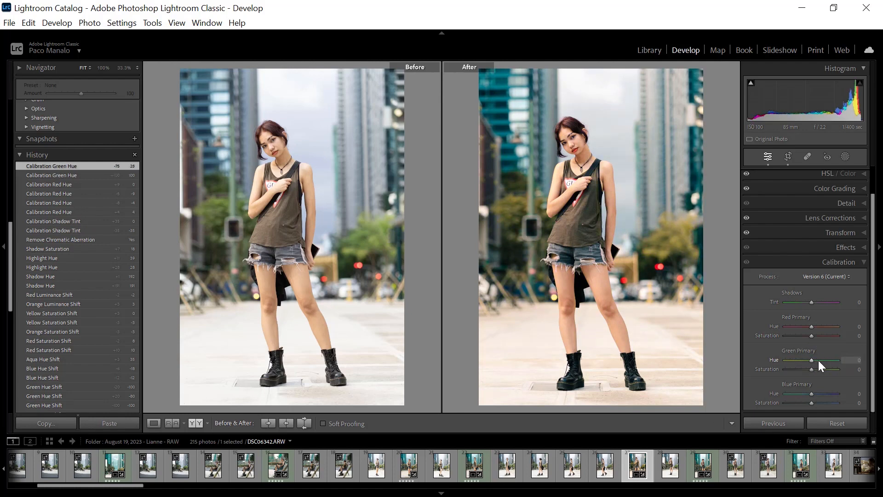
Step: Try red primary saturation +47 and blue primary hue -46 with saturation +63, resetting all three to zero
mouse_move(818, 336)
mouse_down()
mouse_move(832, 336)
mouse_move(825, 341)
mouse_up()
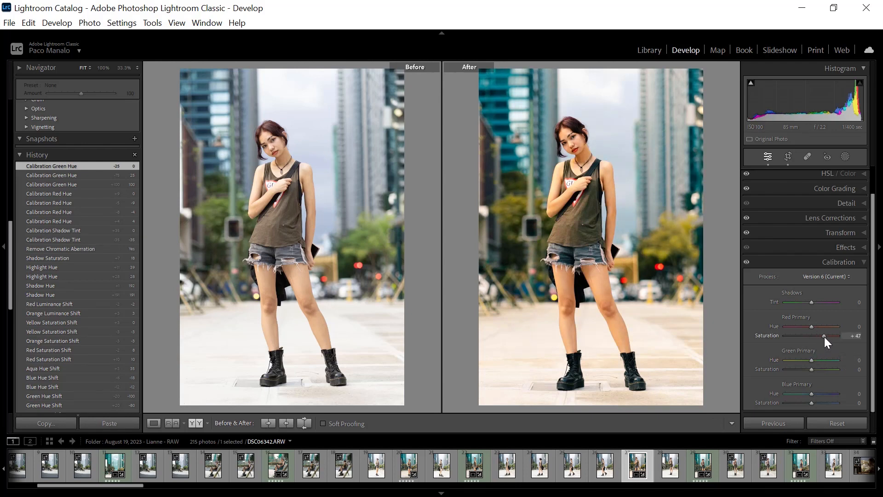
double_click(825, 336)
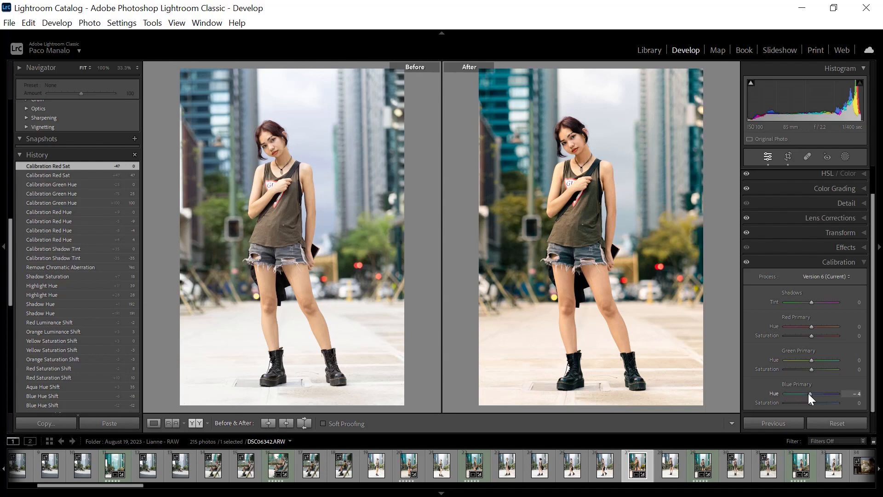
drag(812, 391, 829, 403)
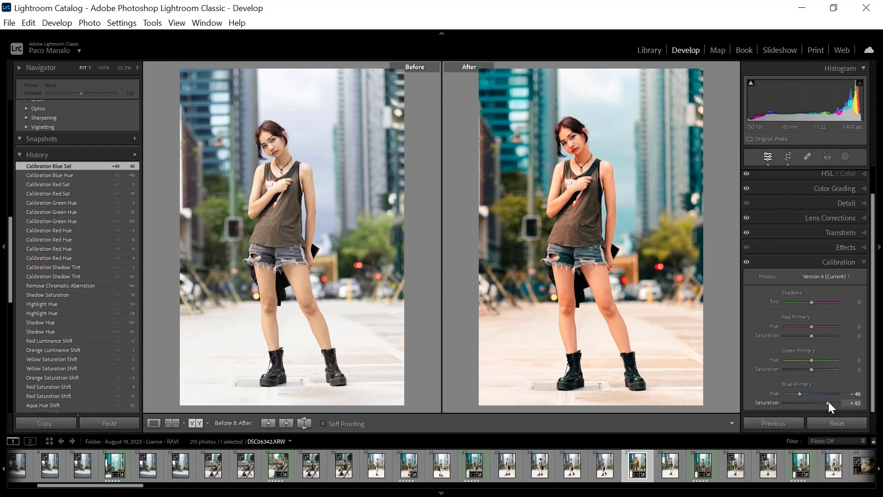
double_click(828, 402)
double_click(799, 394)
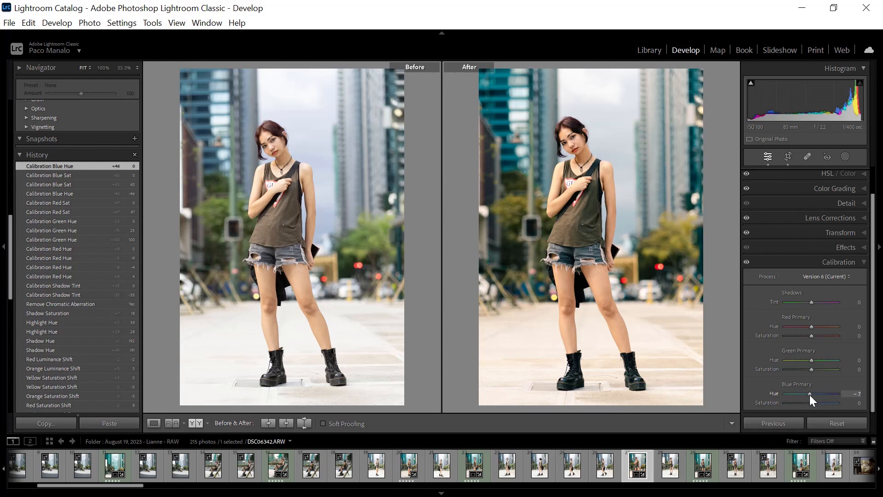
Step: Set the Calibration blue primary to hue -19 and saturation +53, and the red primary to hue +5 with saturation 0
mouse_move(809, 395)
mouse_down()
mouse_move(828, 402)
mouse_move(807, 391)
mouse_up()
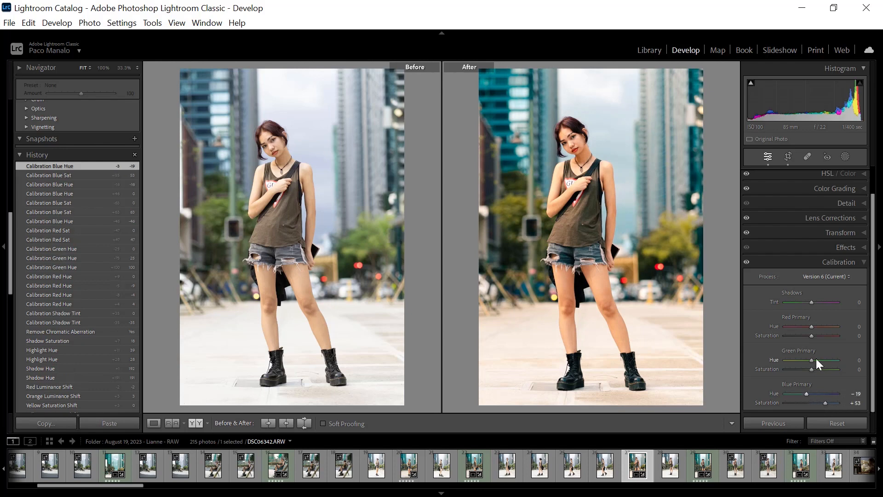
drag(813, 327, 816, 335)
double_click(815, 335)
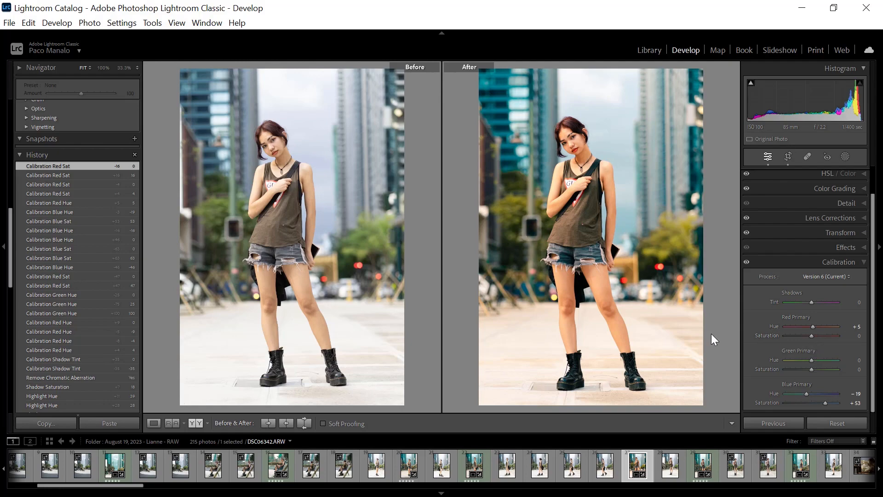
Step: Compare the calibrated portrait with the original side by side, up close on the face and at full view
click(572, 138)
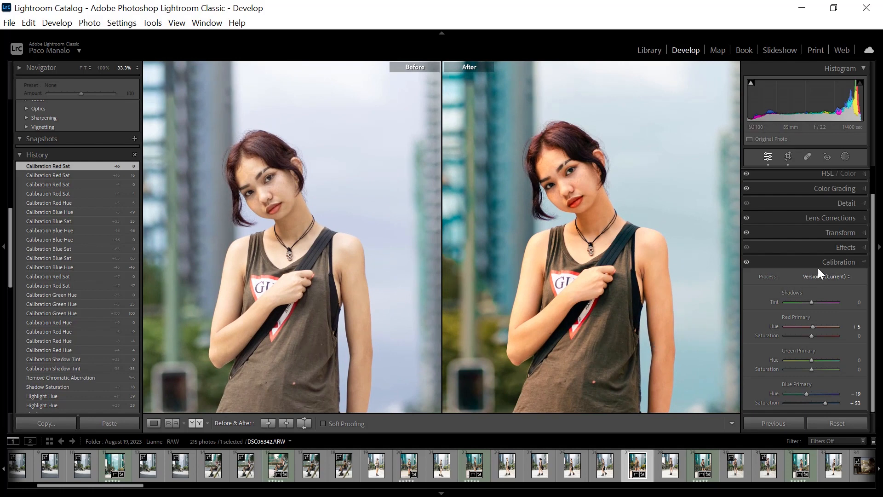
click(835, 260)
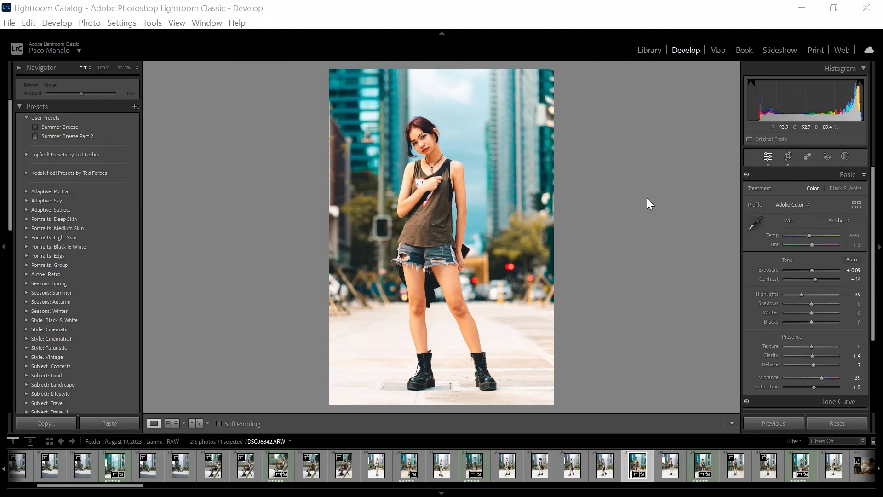
click(200, 423)
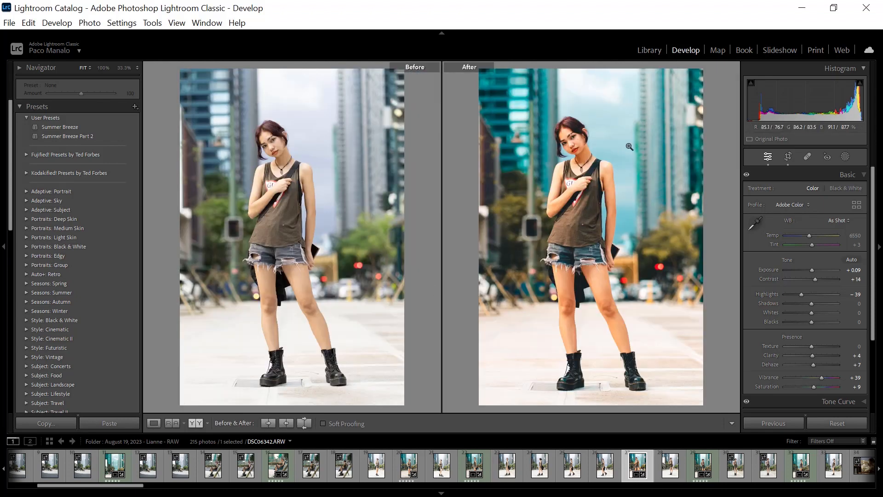
click(585, 136)
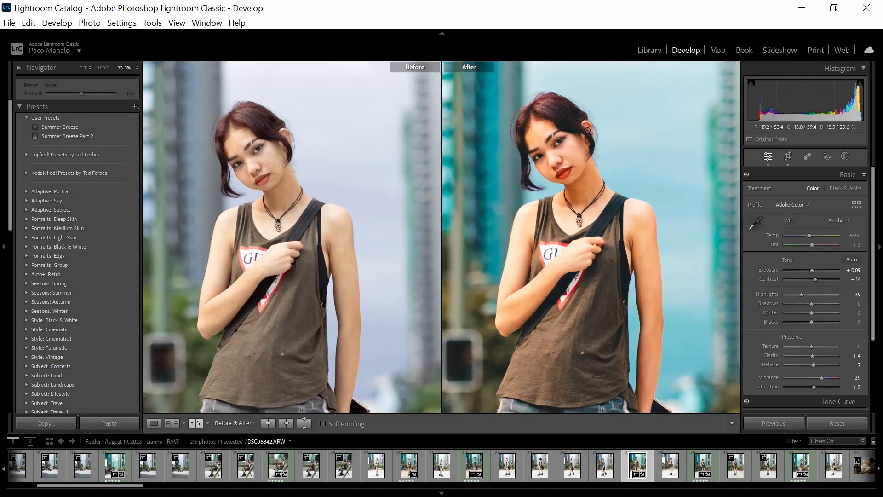
click(588, 130)
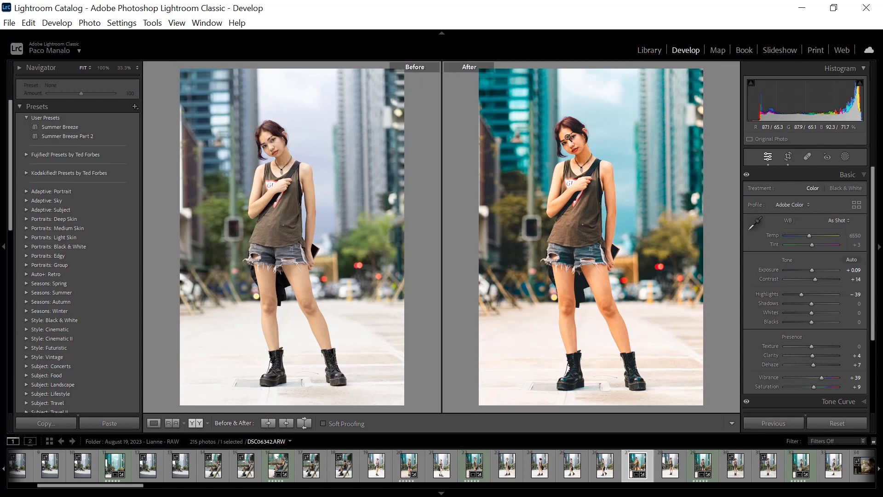
click(153, 423)
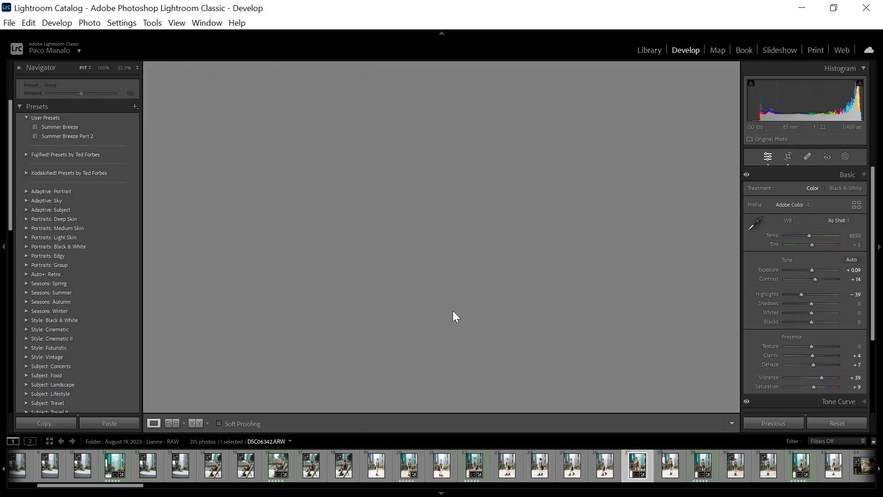
Step: Create a background mask around the subject and bring its adjustment settings into view
click(845, 157)
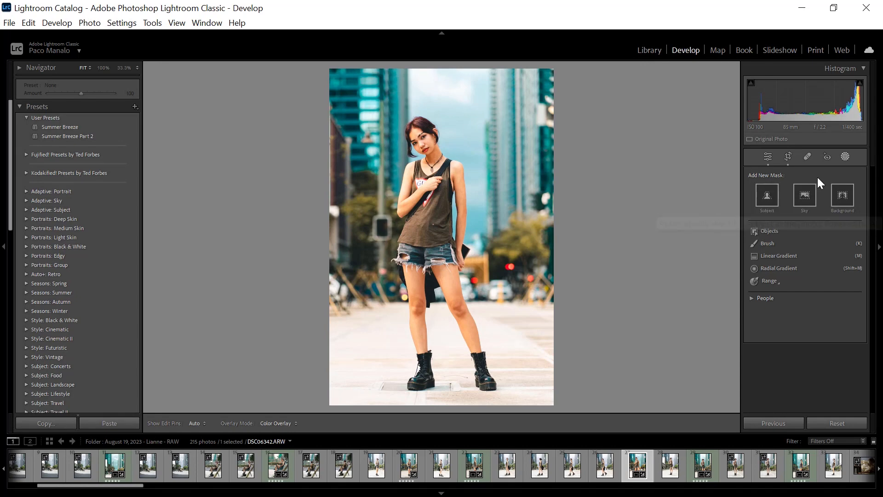
click(847, 200)
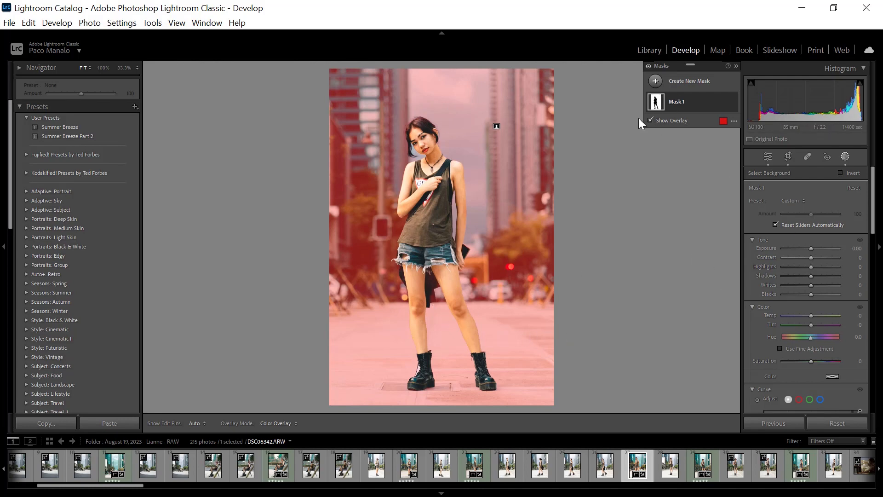
scroll(876, 236, down, 2)
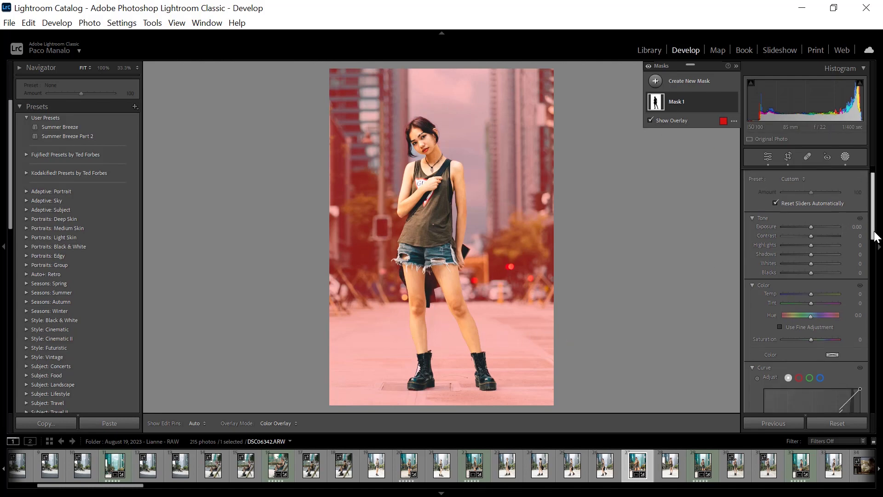
scroll(876, 236, down, 1)
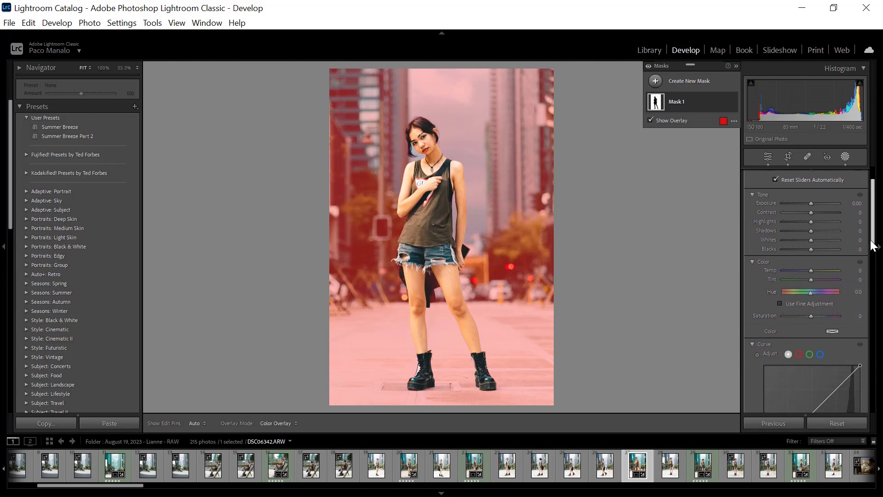
mouse_move(873, 246)
mouse_down()
mouse_move(881, 335)
mouse_move(882, 233)
mouse_up()
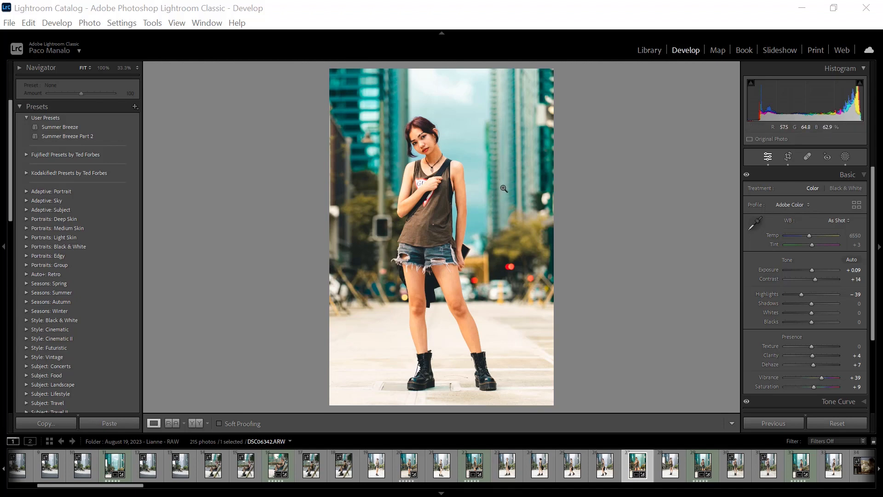
Step: Inspect the masked portrait up close on the face and at full view, and show before and after side by side
click(427, 153)
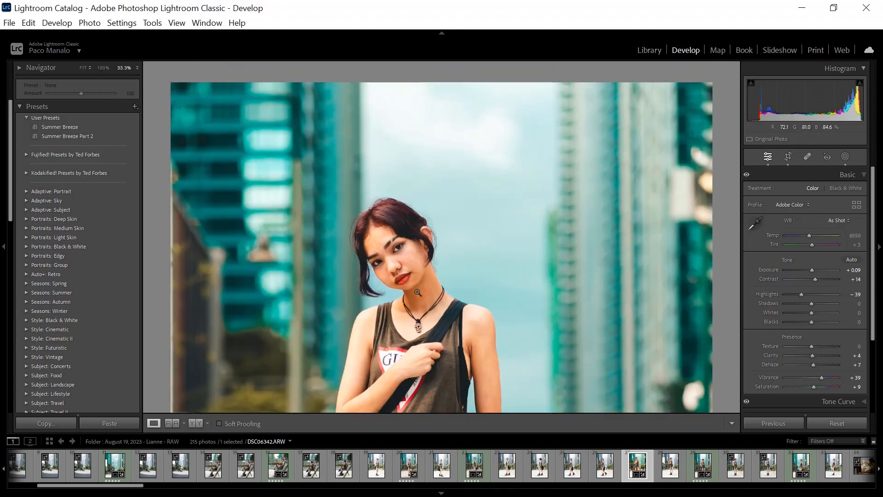
click(488, 232)
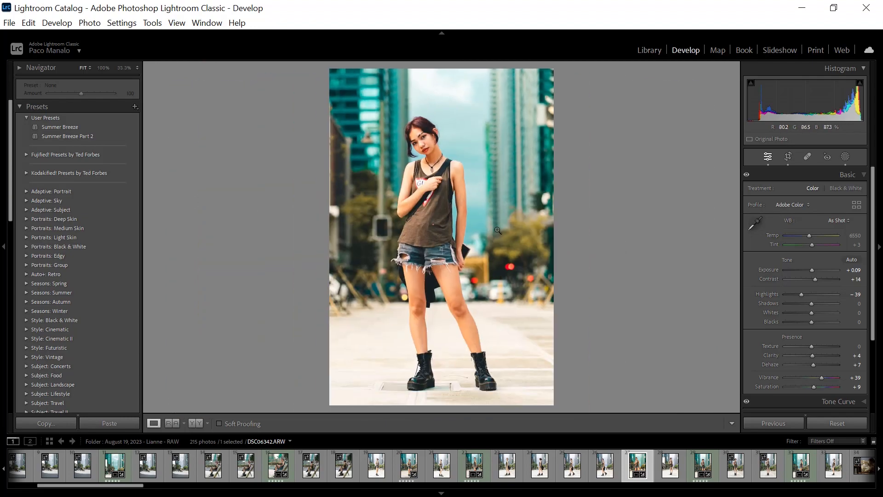
click(200, 422)
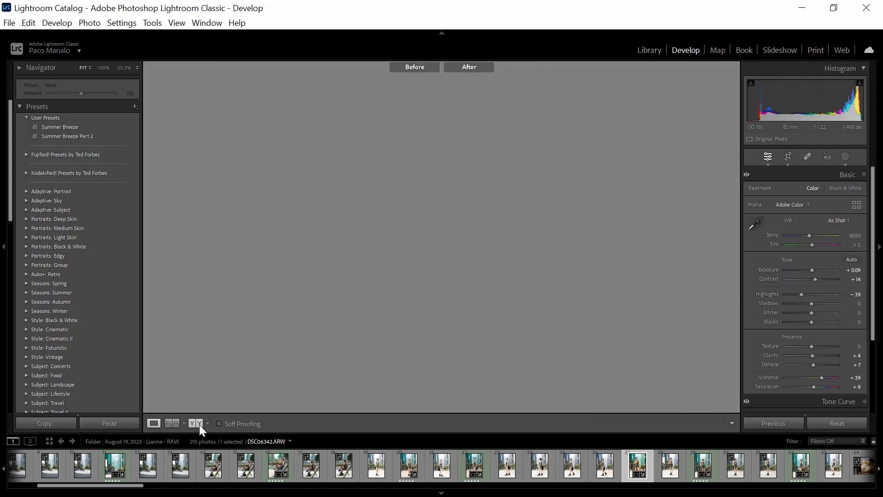